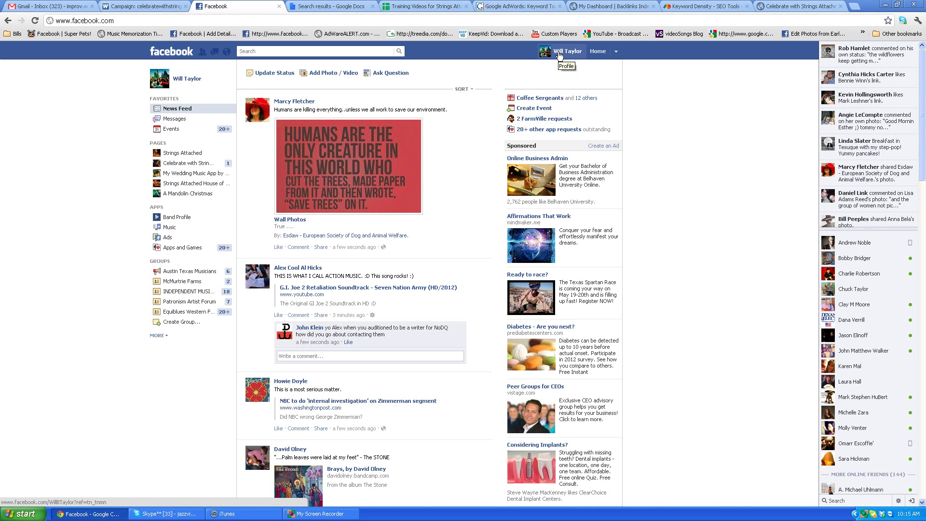
# - Go to the Celebrate with Strings Attached page and open its Photos section
pyautogui.click(188, 164)
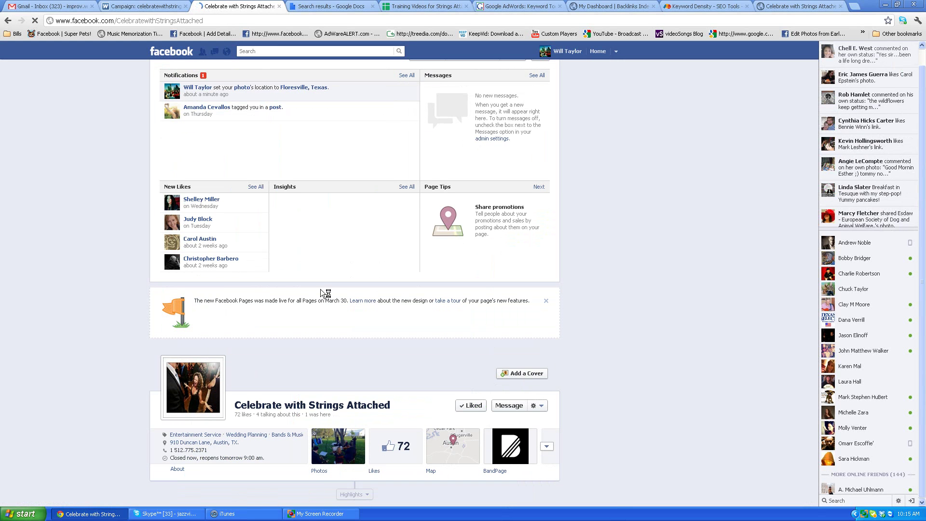
pyautogui.click(320, 475)
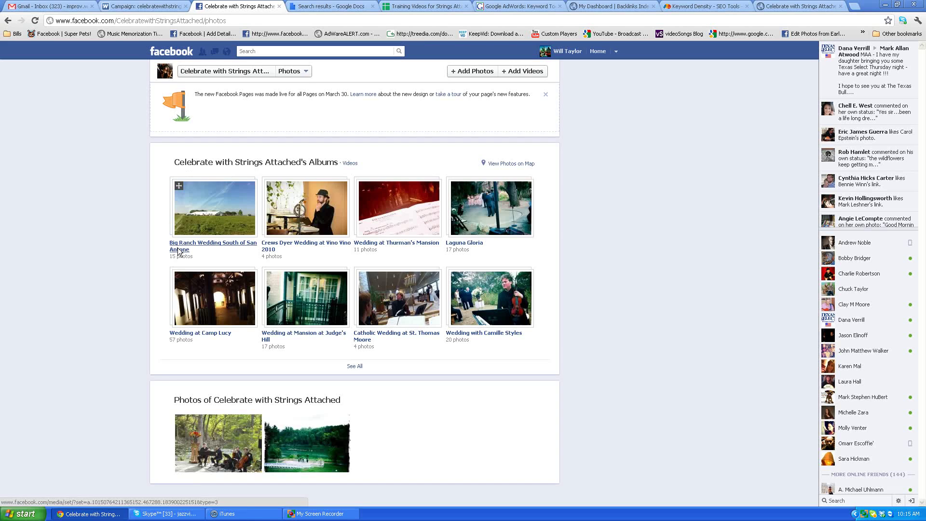
# - In the Big Ranch Wedding South of San Antone album, select the description's booking text through the testimonials link
pyautogui.click(178, 250)
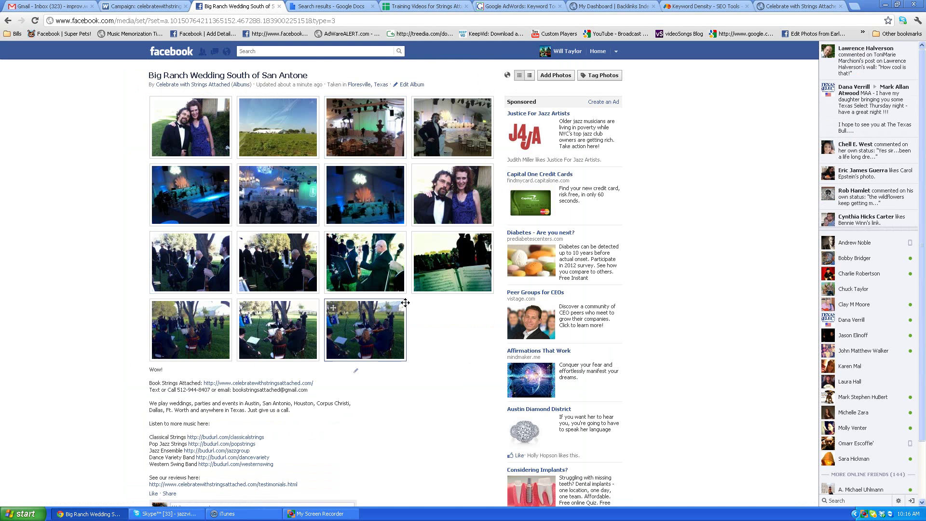
pyautogui.scroll(-2, 406, 302)
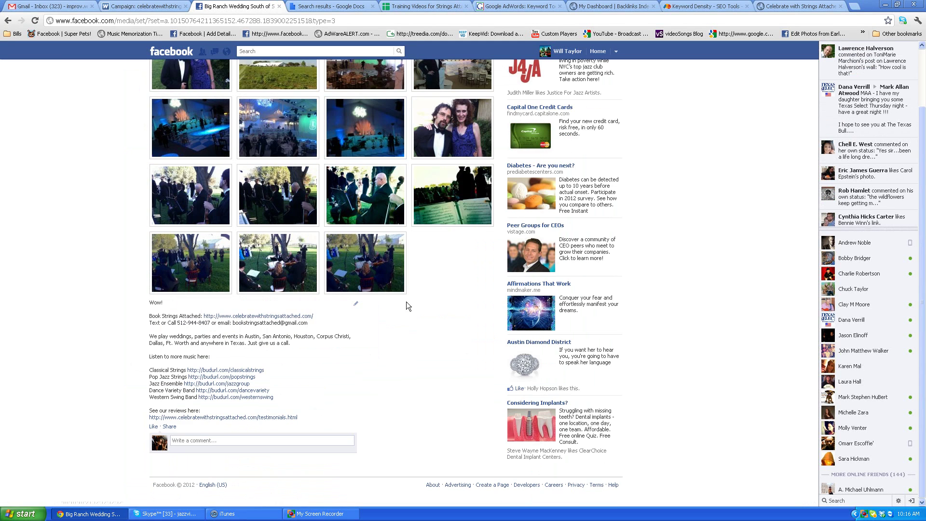
pyautogui.tripleClick(154, 304)
pyautogui.click(160, 302)
pyautogui.tripleClick(149, 320)
pyautogui.click(163, 316)
pyautogui.moveTo(150, 319); pyautogui.dragTo(306, 419)
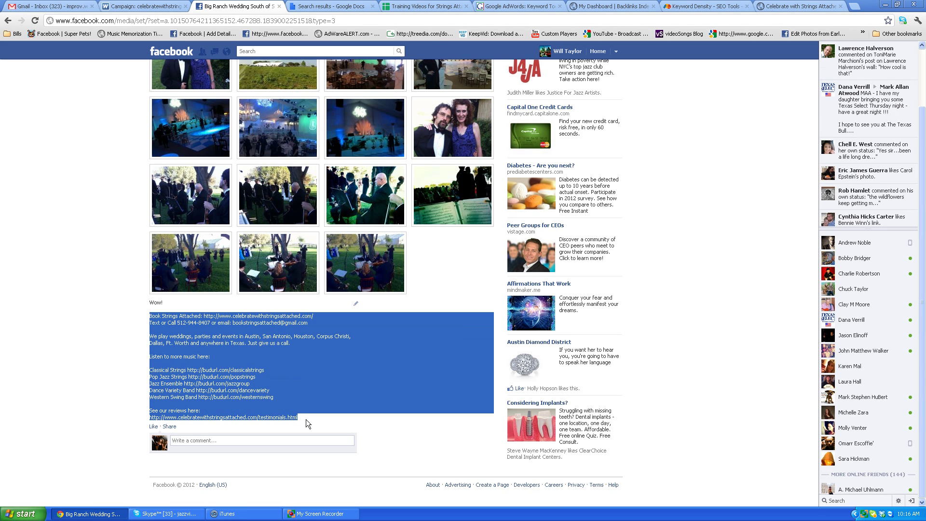
pyautogui.scroll(3, 306, 419)
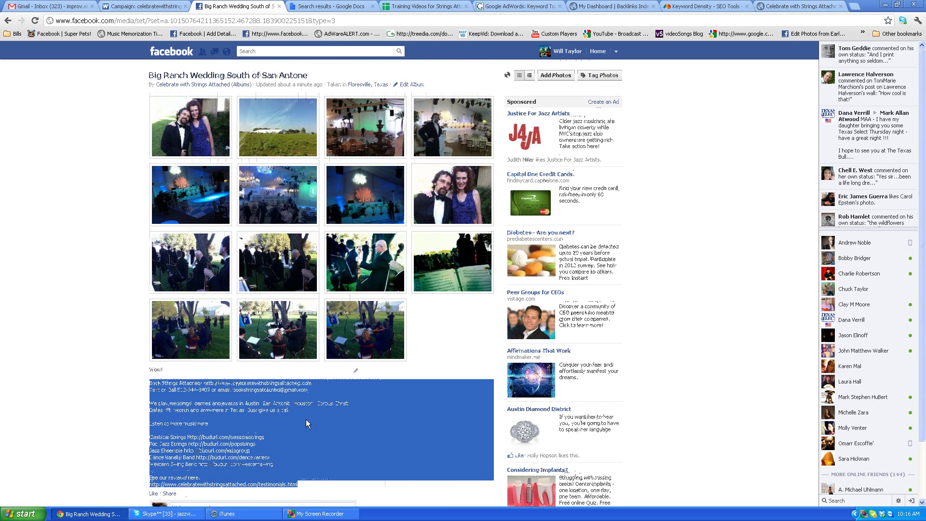
# - Open the wedding tent photo from the album grid in the photo viewer
pyautogui.moveTo(317, 413); pyautogui.dragTo(365, 127)
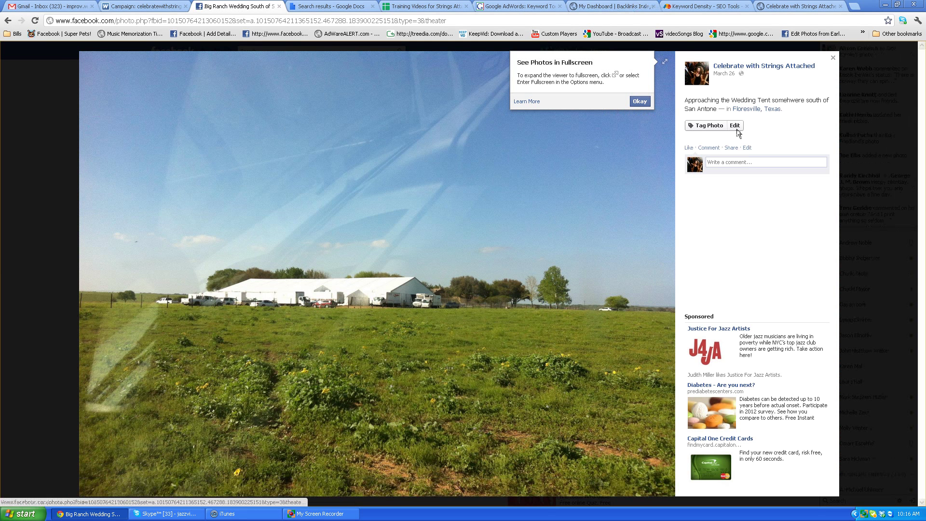
# - Add the booking and contact footer on a new line below the tent photo's caption and save
pyautogui.click(735, 126)
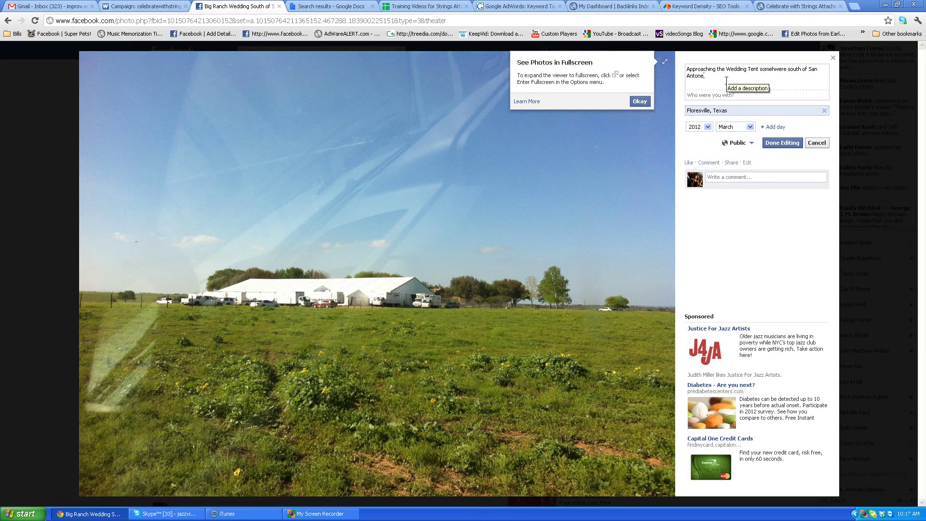
pyautogui.press('Return')
pyautogui.press('Return')
pyautogui.hotkey('ctrl', 'v')
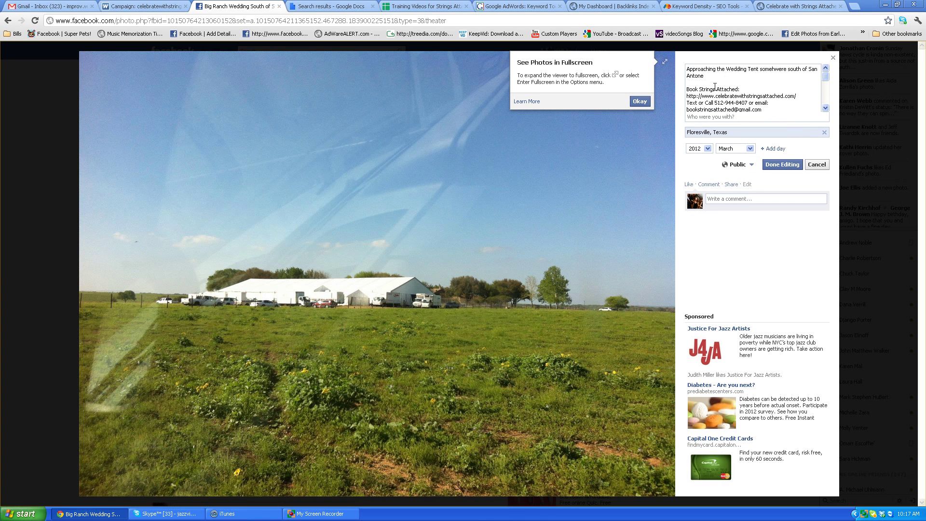
pyautogui.tripleClick(695, 71)
pyautogui.click(654, 61)
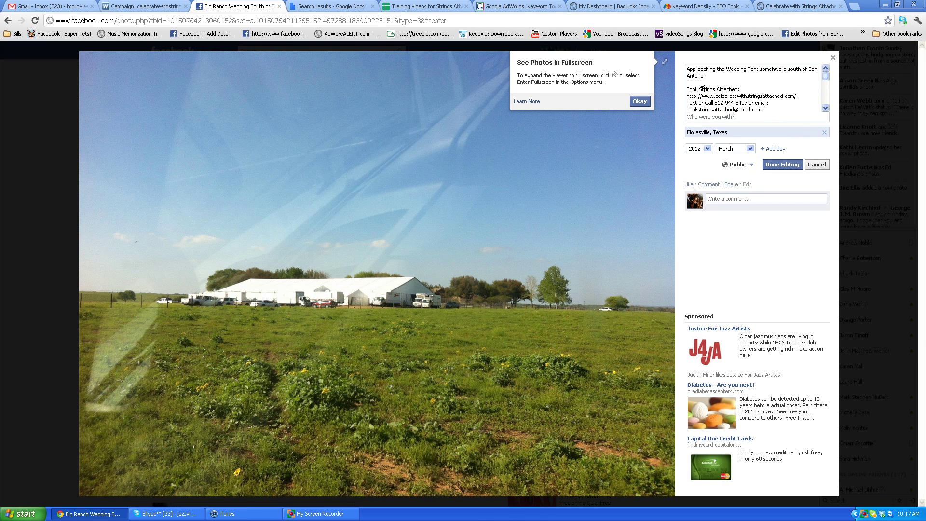
pyautogui.click(783, 164)
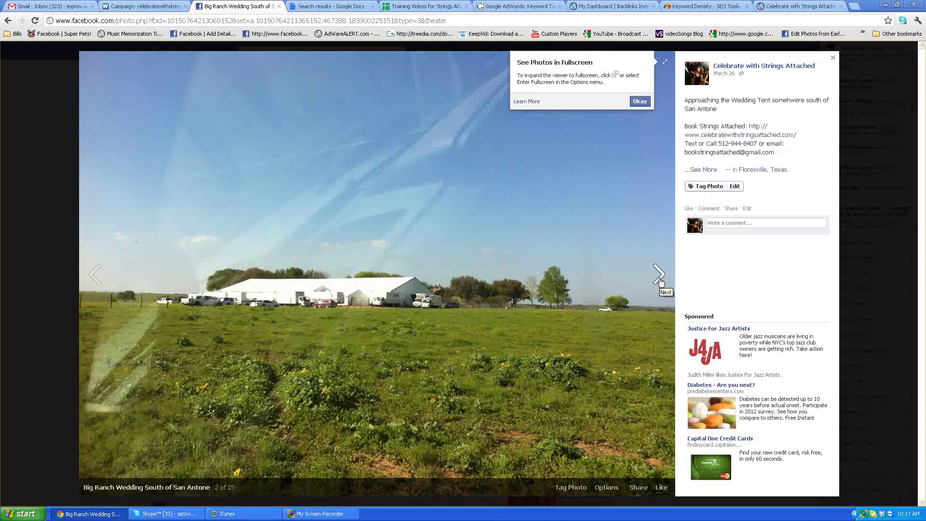
# - Give the third photo the booking and contact footer as its description
pyautogui.click(660, 280)
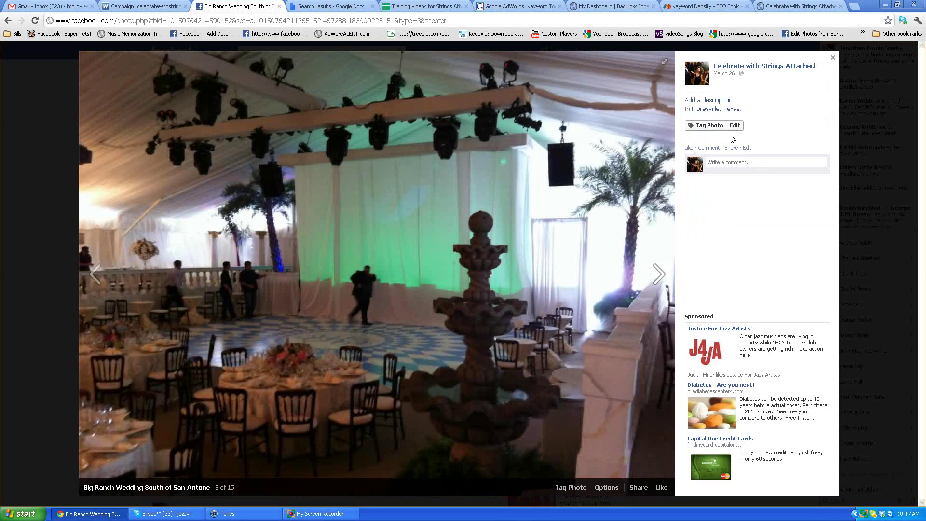
pyautogui.click(748, 148)
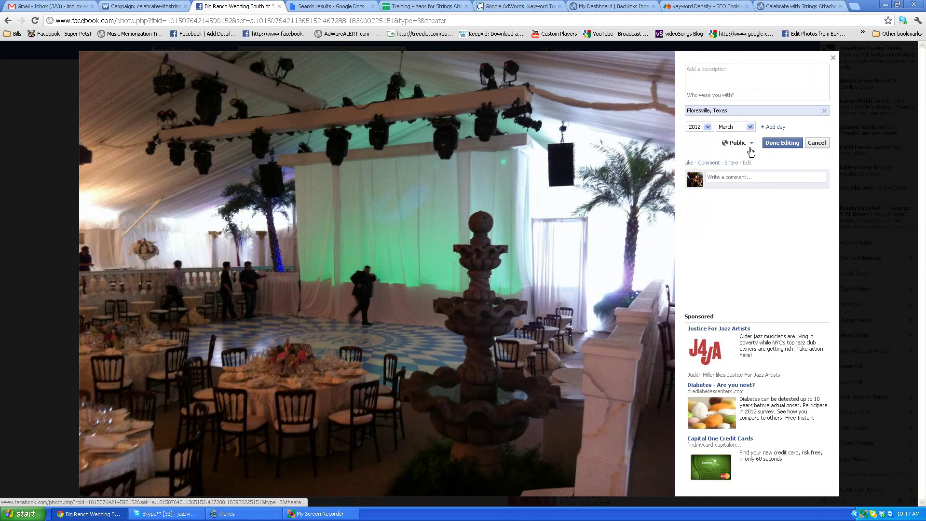
pyautogui.hotkey('ctrl', 'v')
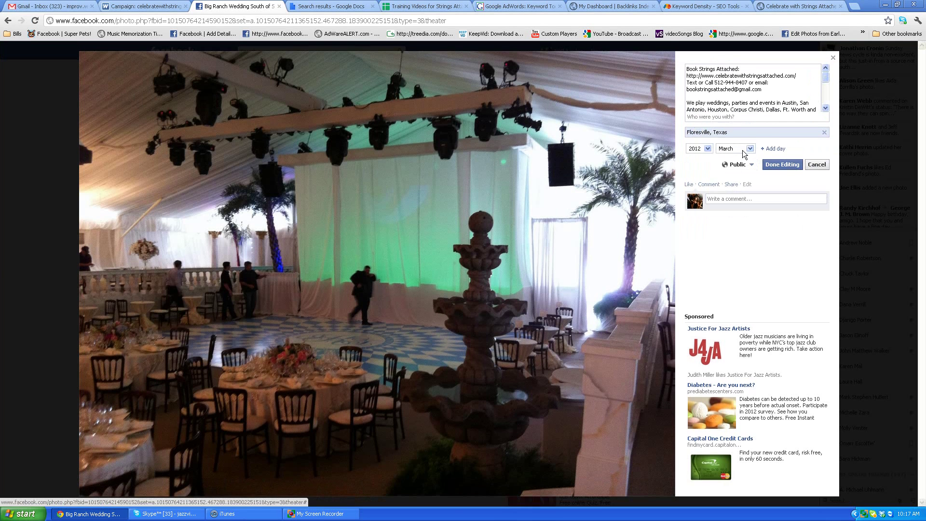
pyautogui.click(780, 164)
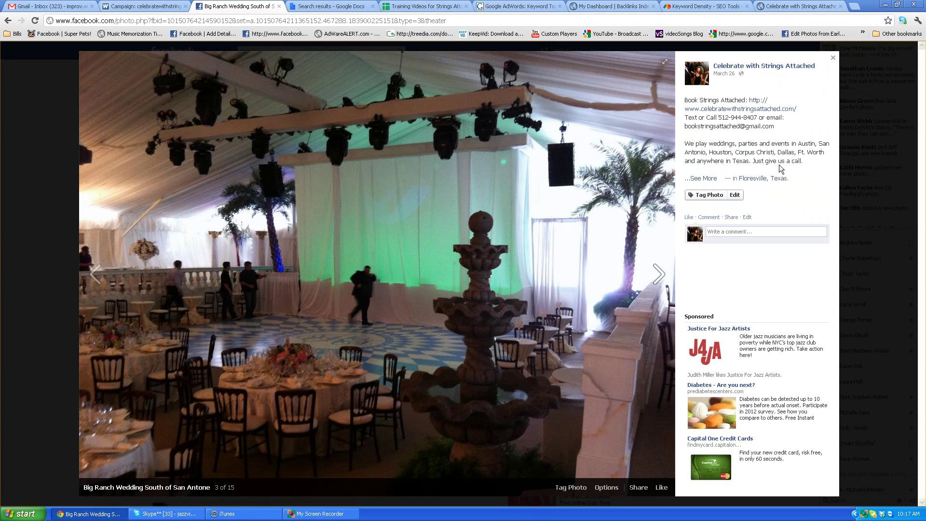
# - Caption the fourth photo about a musician posing in the tent, followed by the booking footer
pyautogui.click(659, 276)
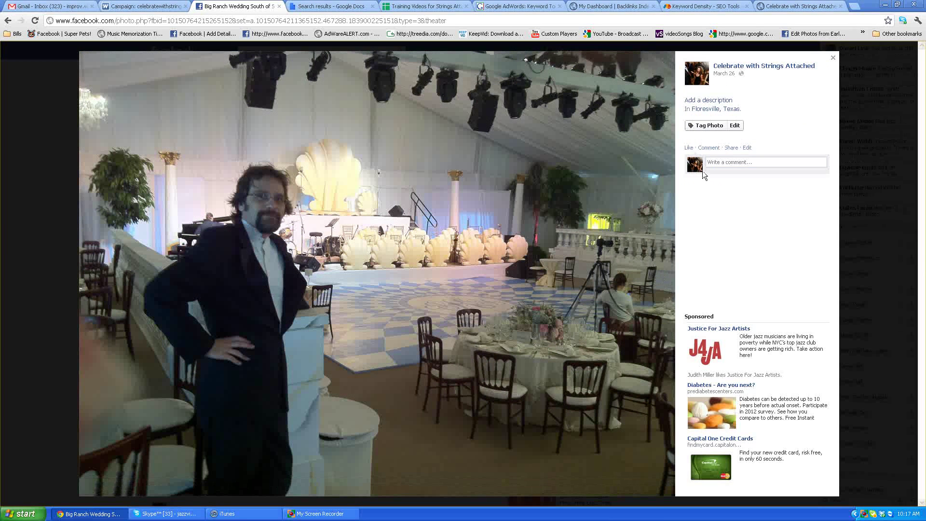
pyautogui.click(717, 99)
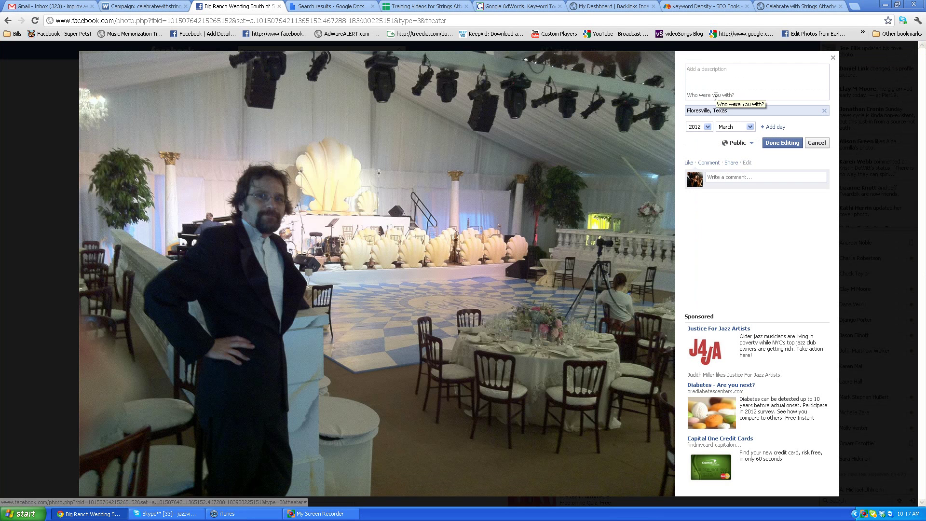
pyautogui.write('Will ')
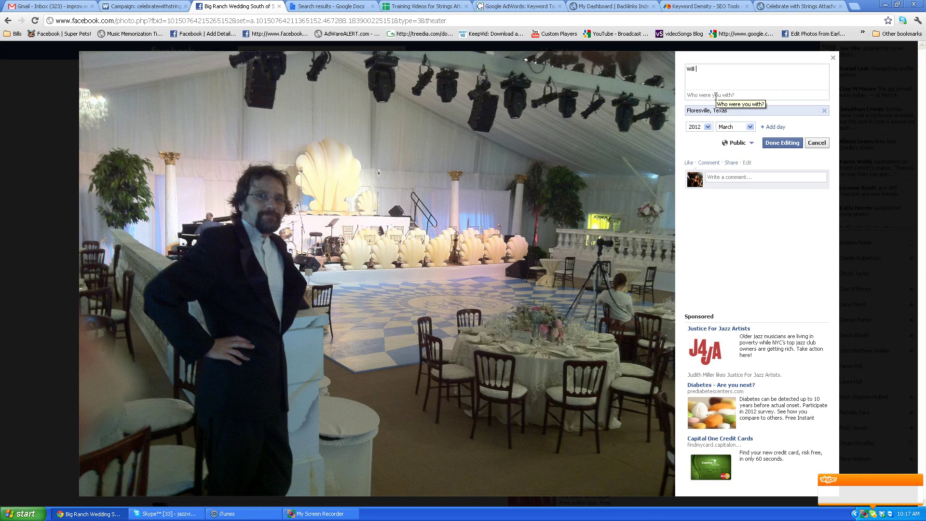
pyautogui.write('Taylor posign')
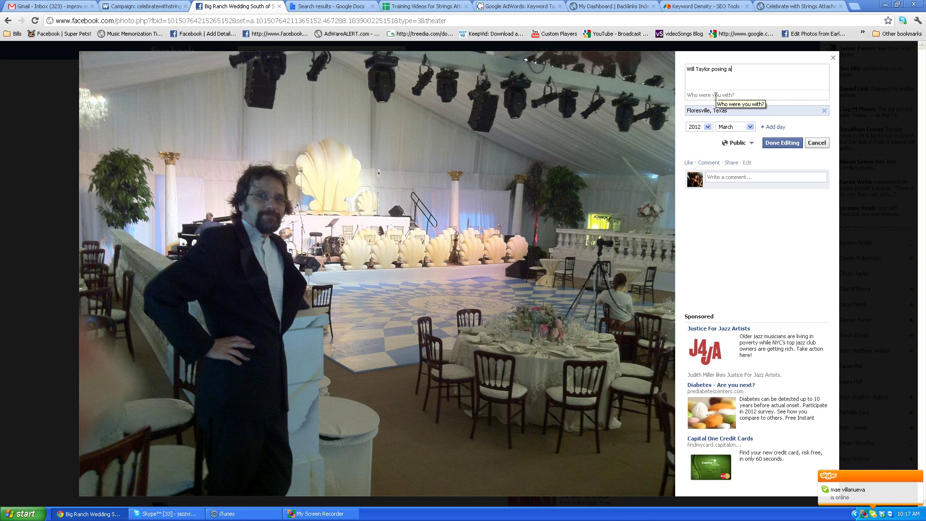
pyautogui.write('in the tent.')
pyautogui.hotkey('ctrl', 'v')
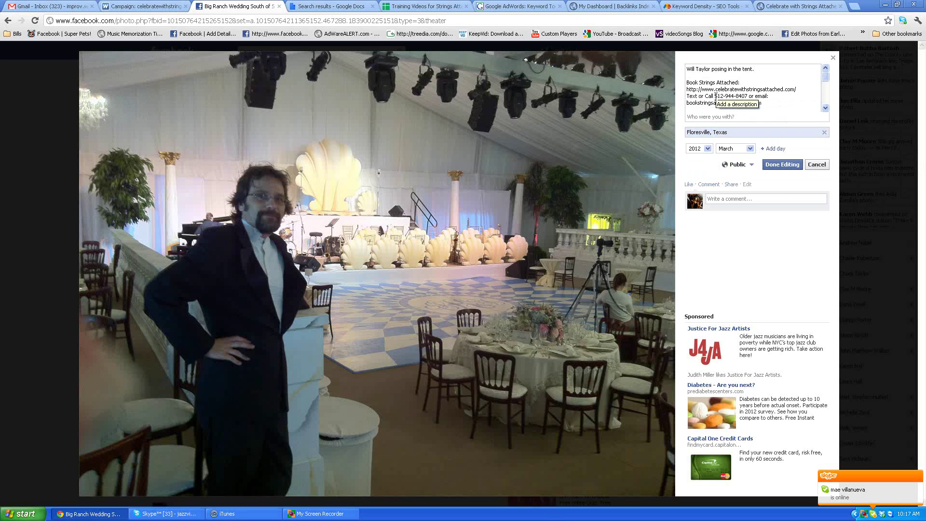
pyautogui.click(784, 167)
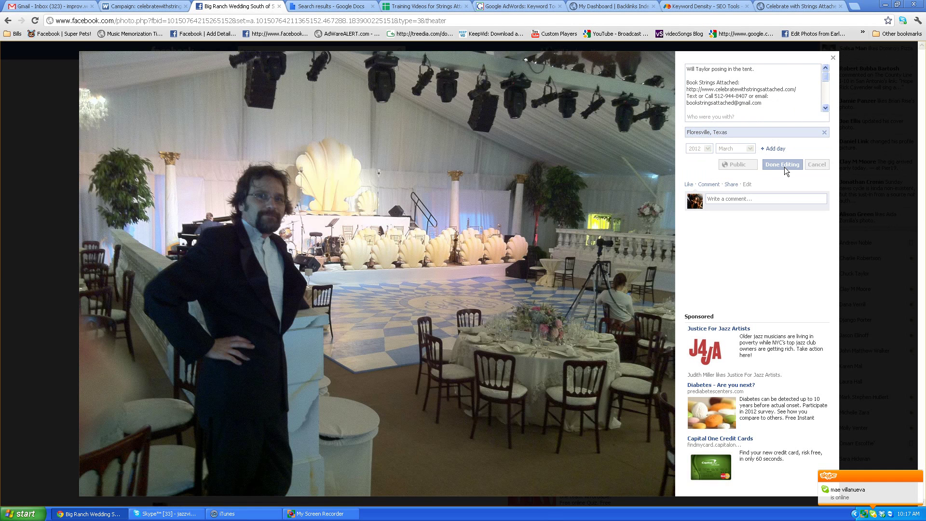
# - Close the photo viewer and return to the Celebrate with Strings Attached Photos section
pyautogui.click(833, 60)
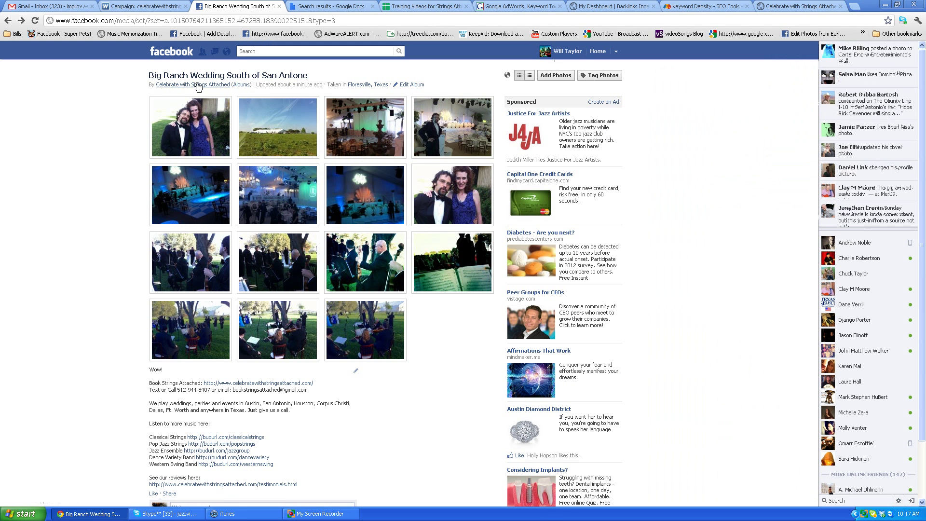
pyautogui.click(12, 22)
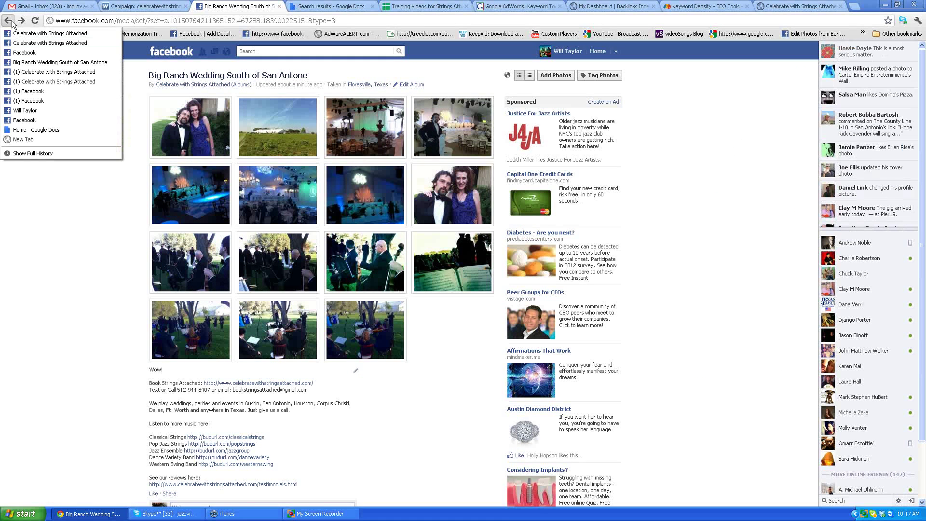
pyautogui.click(197, 71)
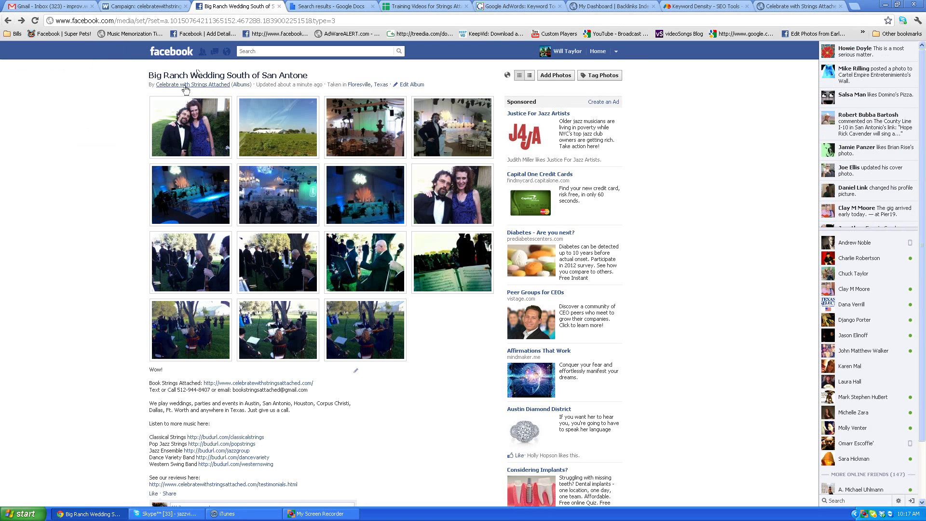
pyautogui.click(184, 86)
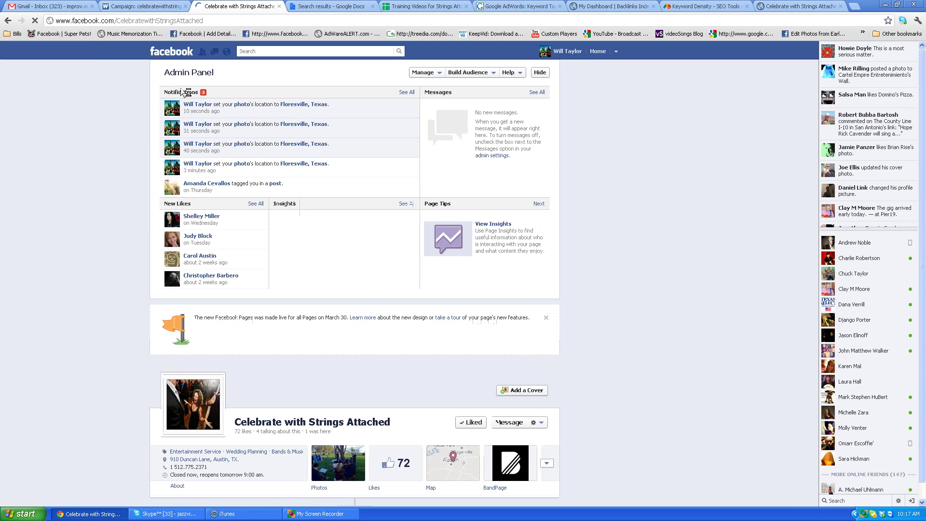
pyautogui.hotkey('ctrl', 'f')
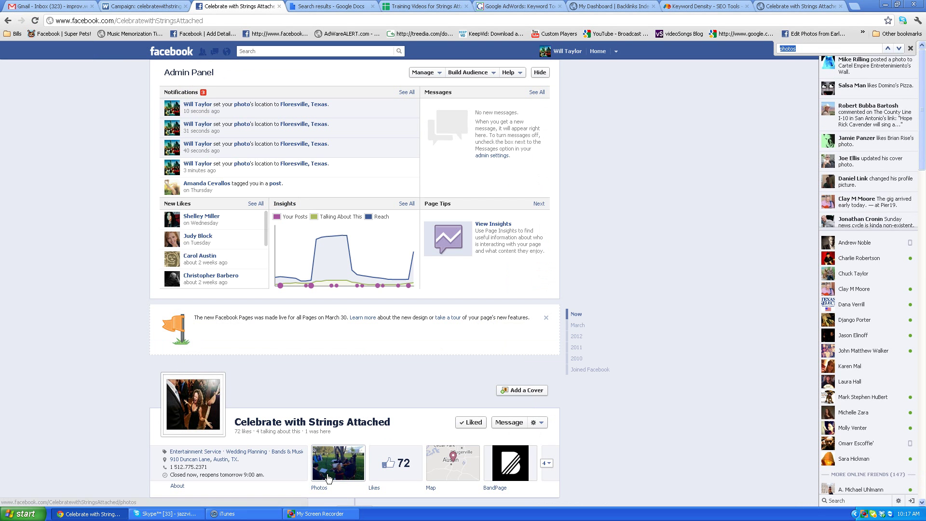
pyautogui.click(322, 493)
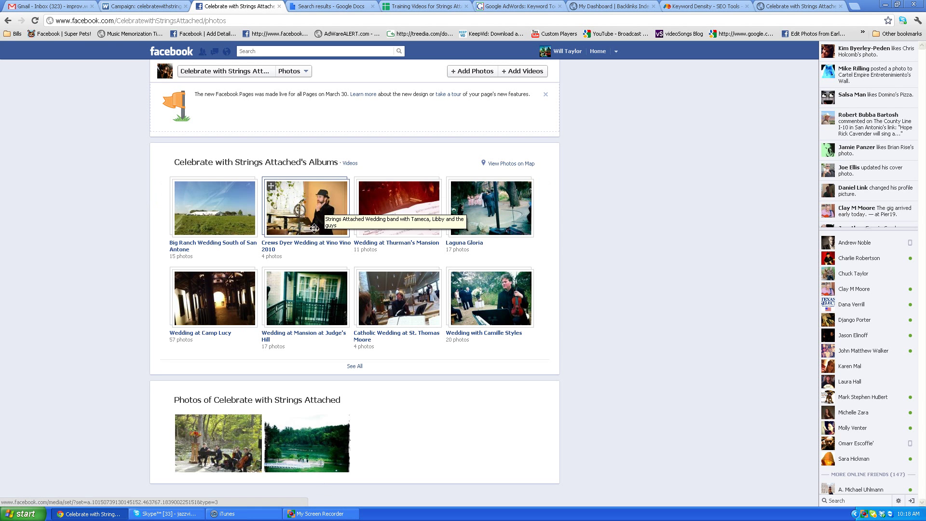
# - Append the booking footer to the Crews Dyer Wedding at Vino Vino 2010 album description and save
pyautogui.click(299, 246)
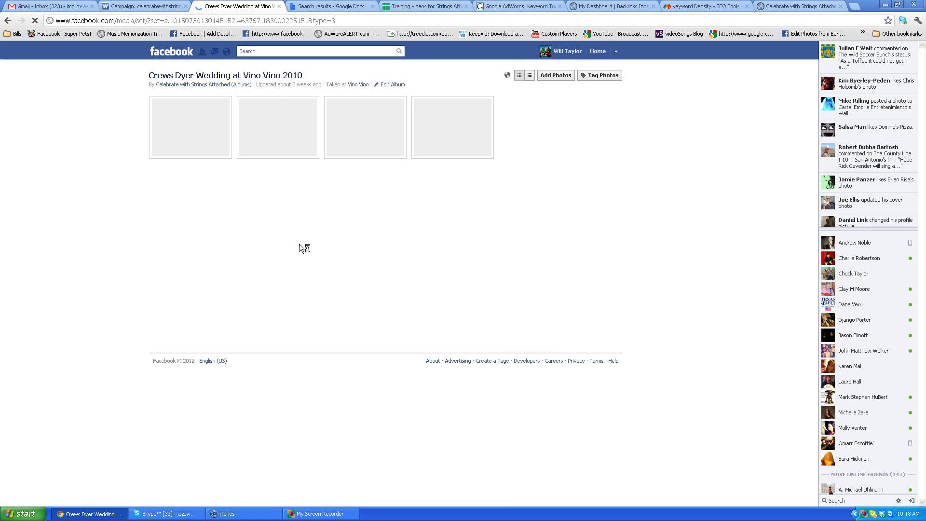
pyautogui.click(394, 87)
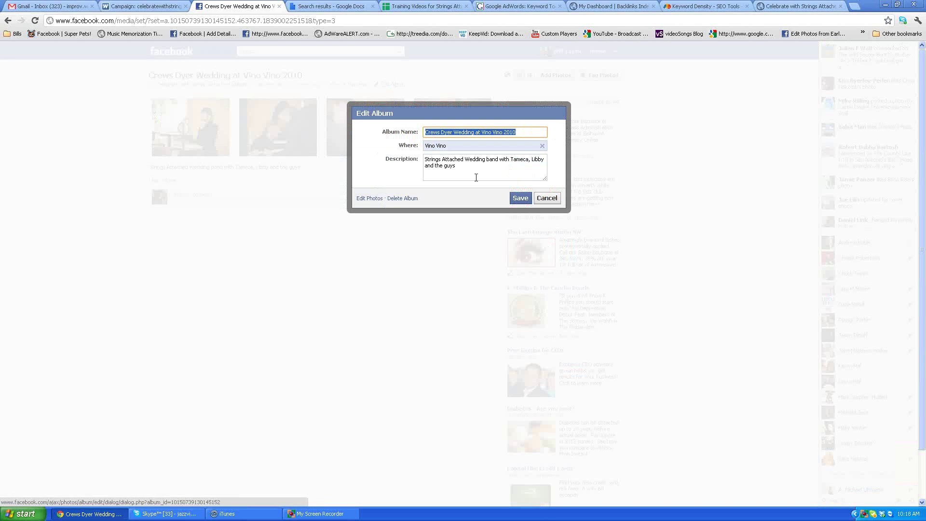
pyautogui.click(472, 172)
pyautogui.moveTo(472, 173); pyautogui.dragTo(418, 157)
pyautogui.click(470, 167)
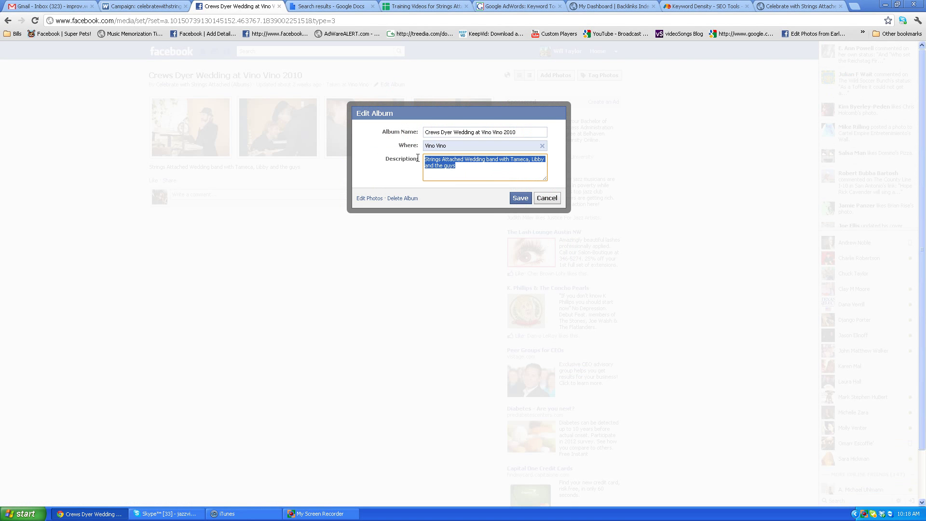
pyautogui.click(470, 167)
pyautogui.write('See our reviews here: http://www.celebratewithstringsattached.com/testimonials.html')
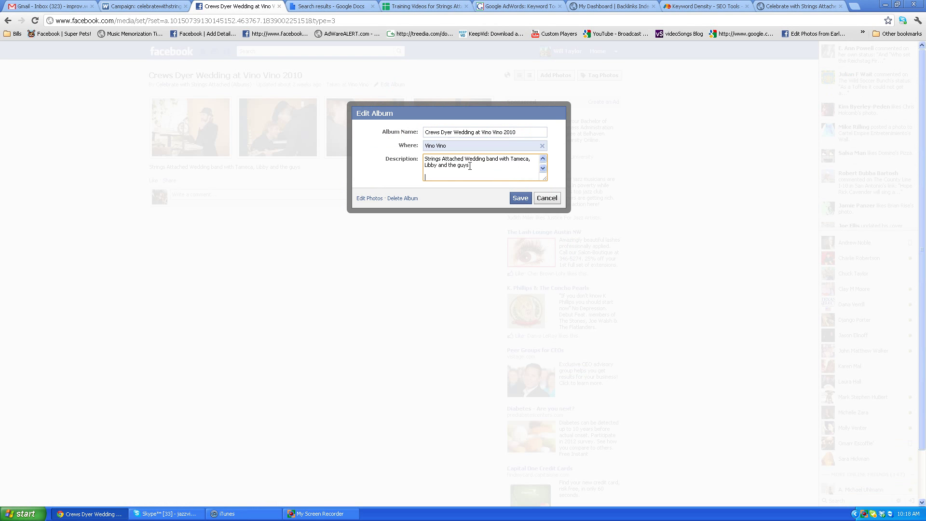
pyautogui.click(520, 199)
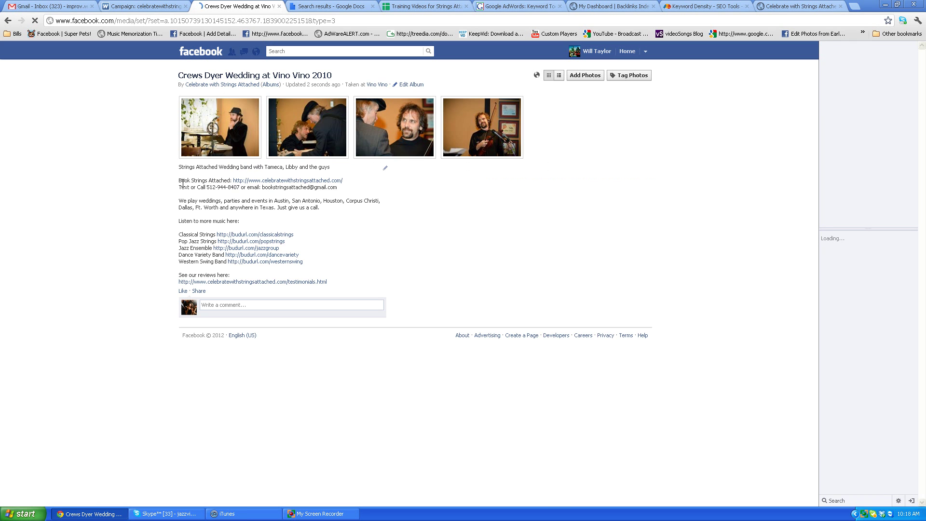
# - Check the updated album description, then return to the Celebrate with Strings Attached page
pyautogui.moveTo(181, 167); pyautogui.dragTo(306, 242)
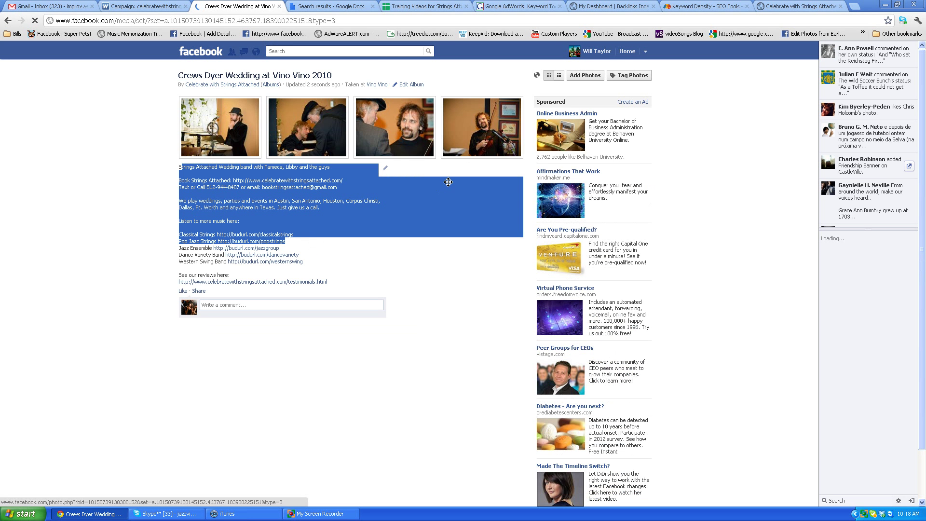
pyautogui.click(220, 88)
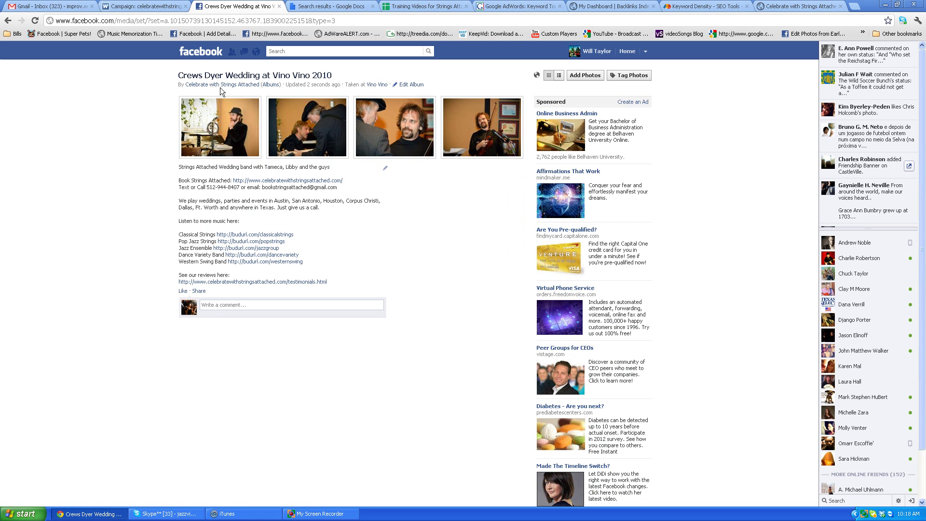
pyautogui.click(226, 86)
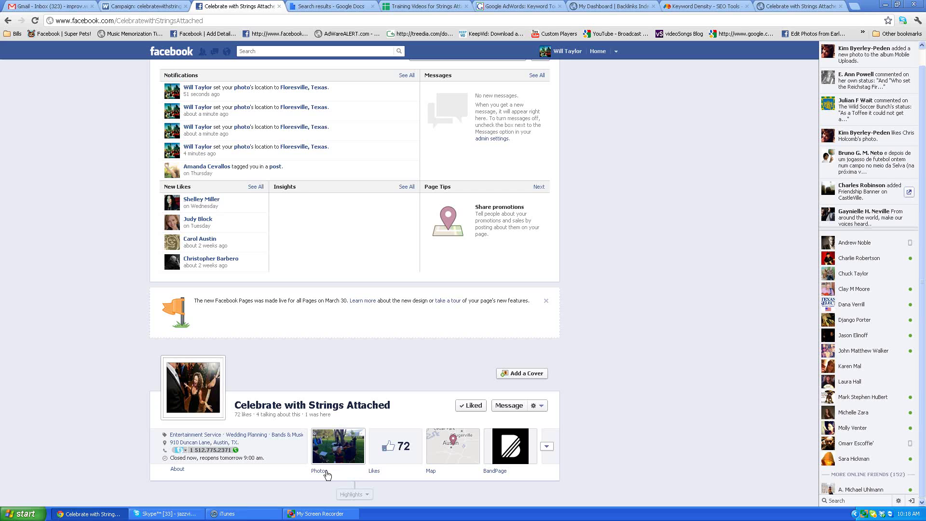
# - Expand the page's Photos section to list all albums, then switch to My Screen Recorder
pyautogui.click(317, 470)
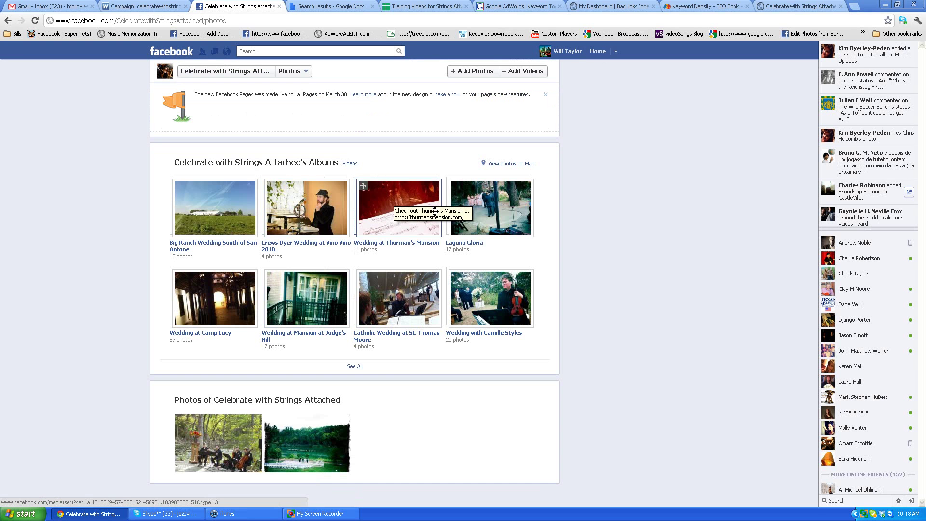
pyautogui.click(356, 368)
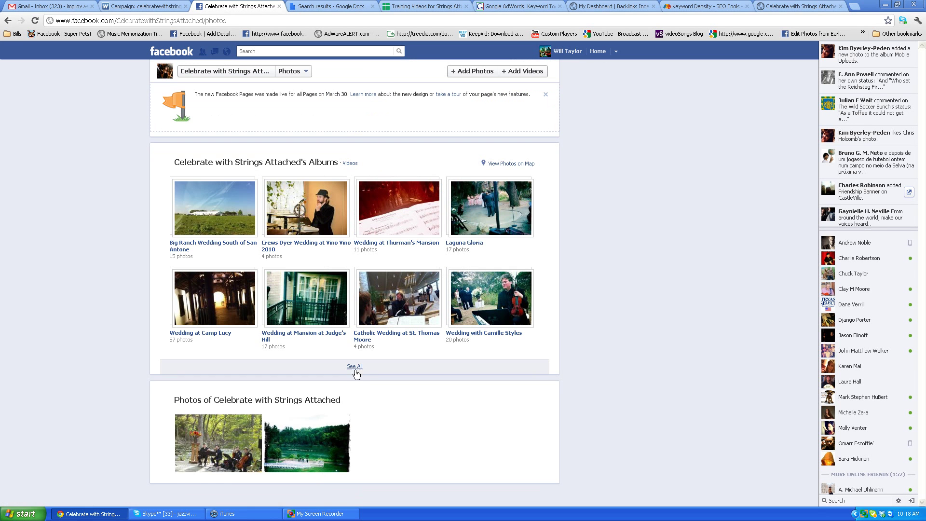
pyautogui.scroll(-2, 382, 438)
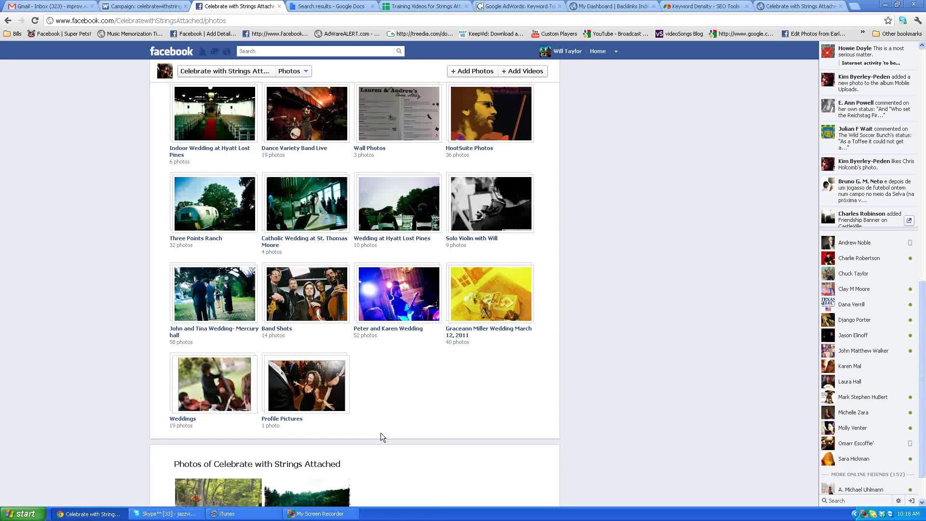
pyautogui.press('Home')
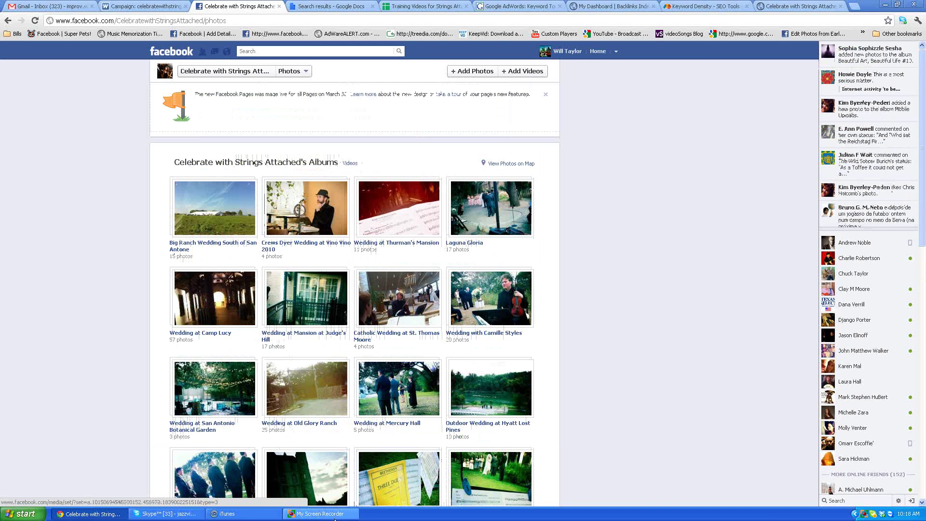
pyautogui.click(320, 514)
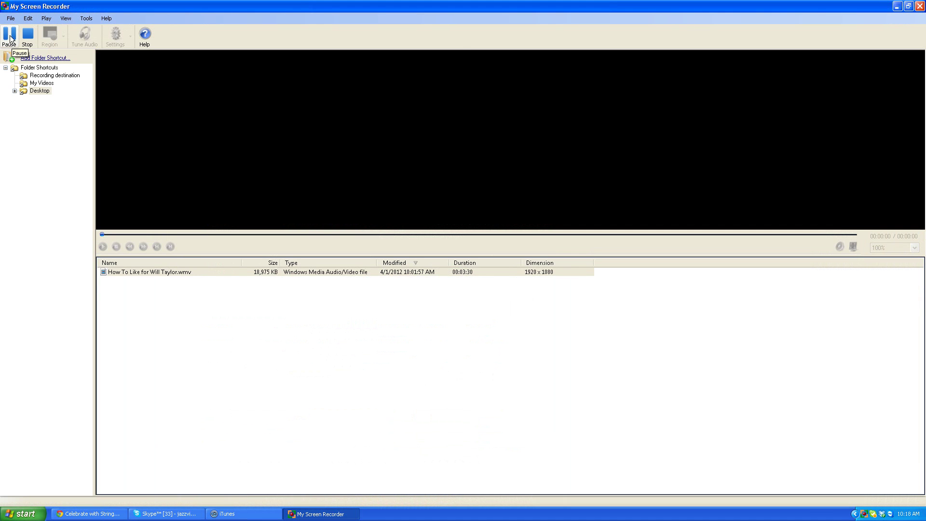
# - Pause the ongoing screen recording from the My Screen Recorder toolbar
pyautogui.click(11, 39)
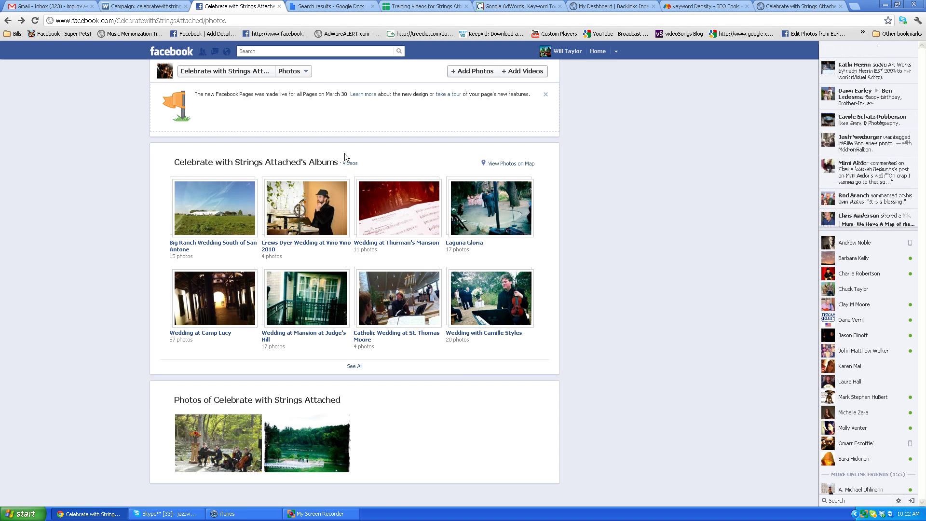
# - Switch the page's Photos section to Videos and open 'Song Requests - Getting the Songs You Want at Your Wedding'
pyautogui.click(204, 72)
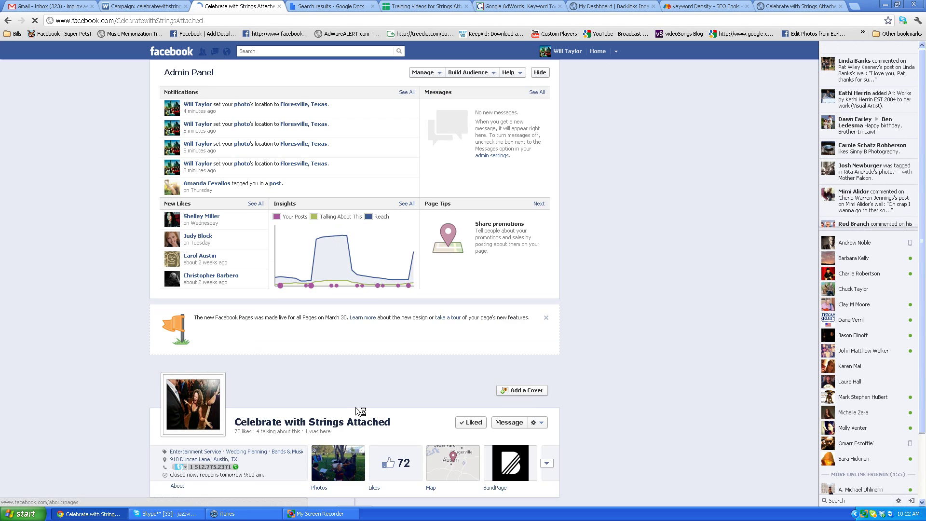
pyautogui.scroll(-3, 355, 408)
pyautogui.click(321, 411)
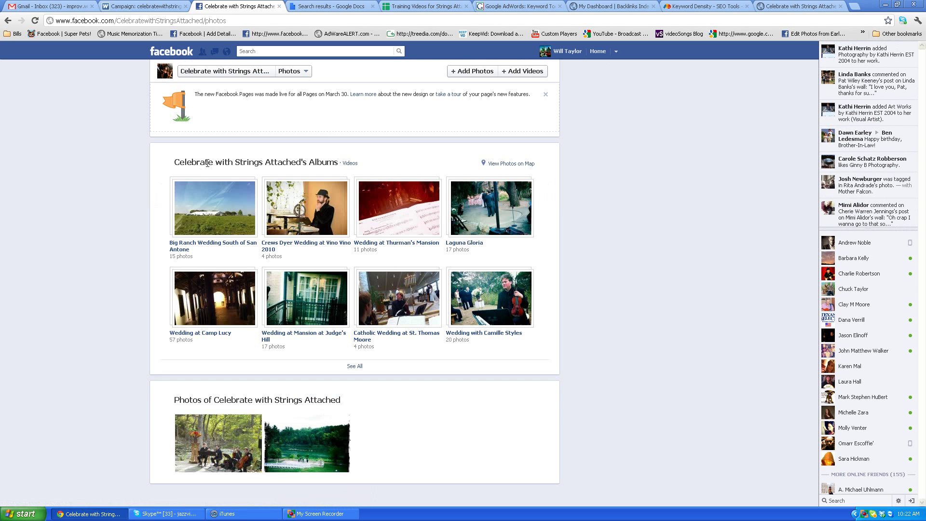
pyautogui.click(350, 164)
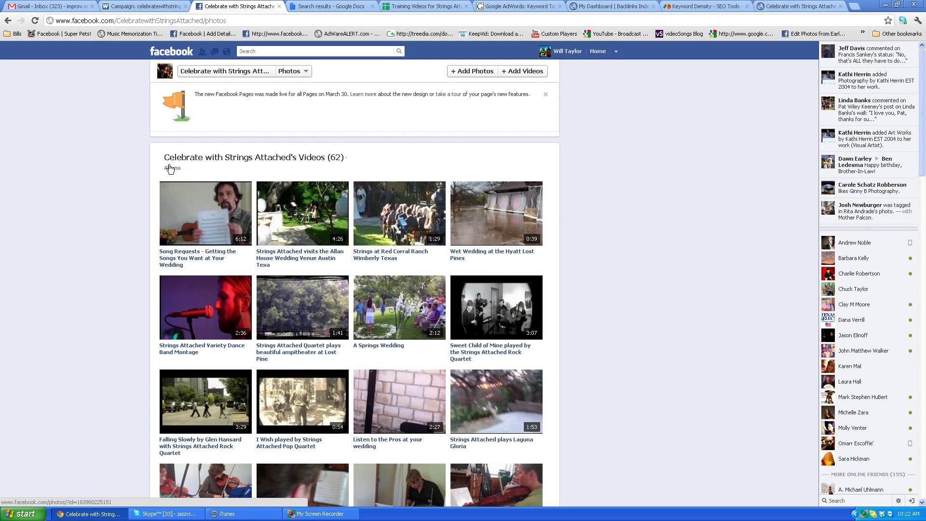
pyautogui.scroll(-10, 414, 252)
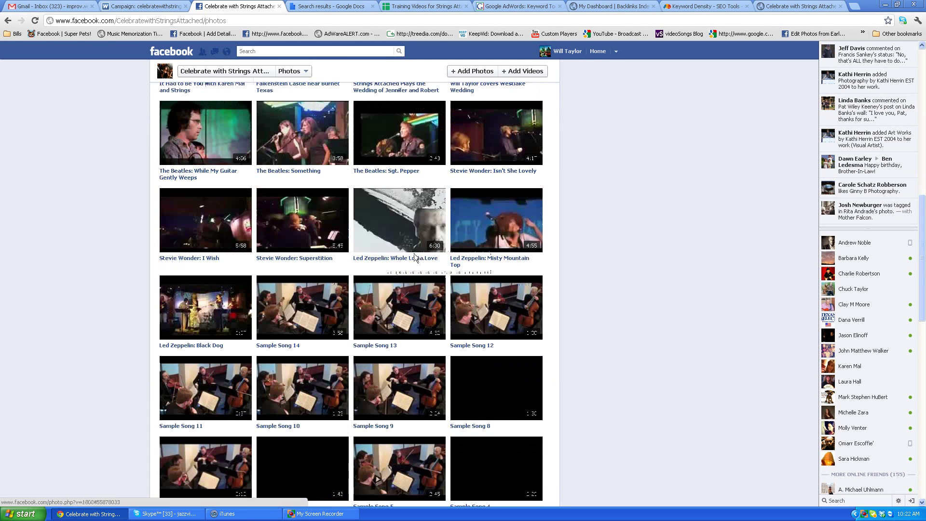
pyautogui.scroll(7, 414, 253)
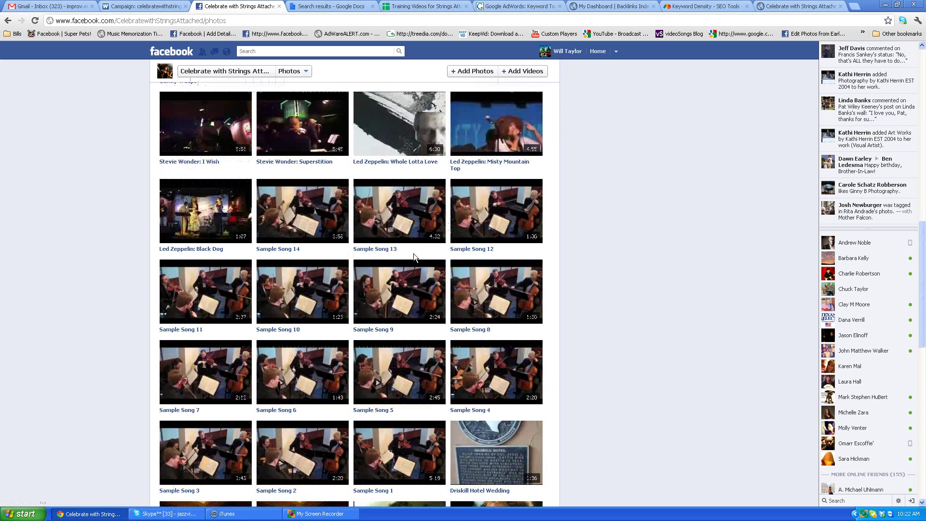
pyautogui.scroll(3, 414, 256)
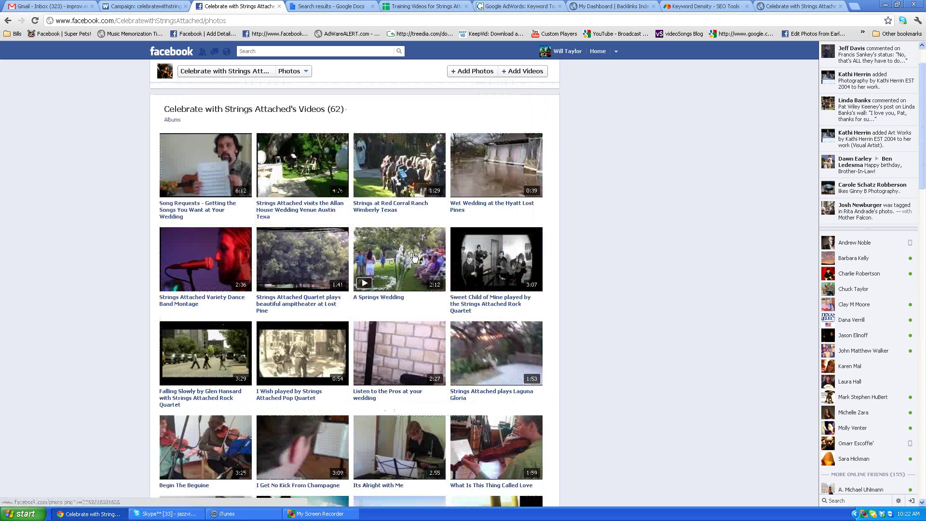
pyautogui.click(206, 215)
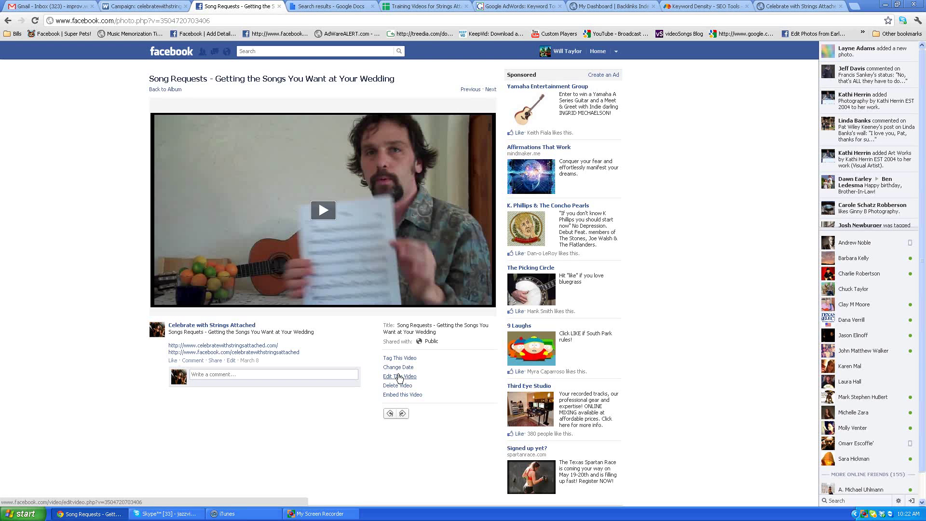
# - Replace the video description's two website link lines with the pasted booking footer
pyautogui.click(399, 377)
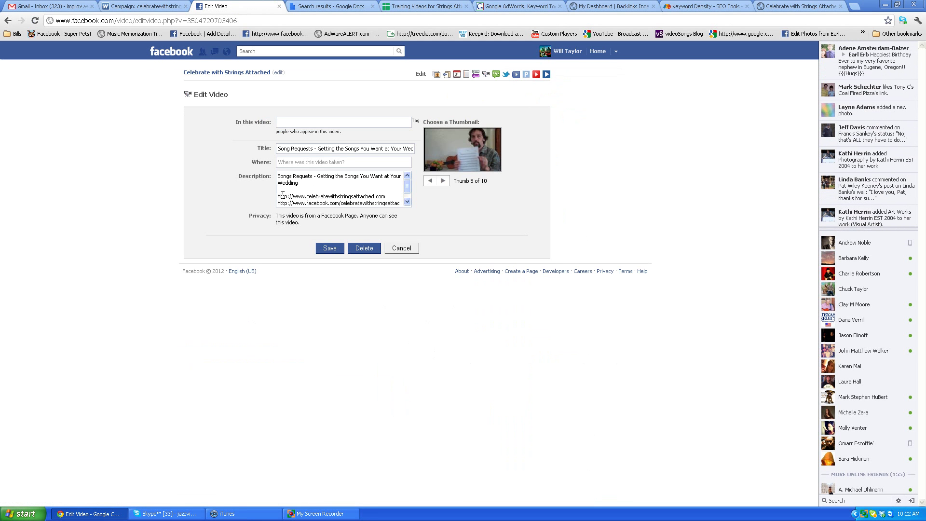
pyautogui.moveTo(282, 194); pyautogui.dragTo(401, 203)
pyautogui.click(416, 207)
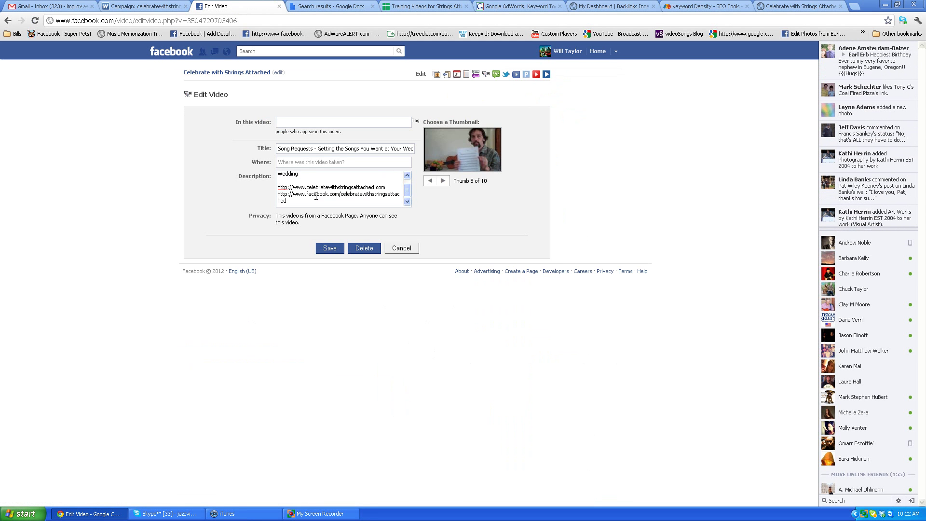
pyautogui.moveTo(277, 185); pyautogui.dragTo(314, 204)
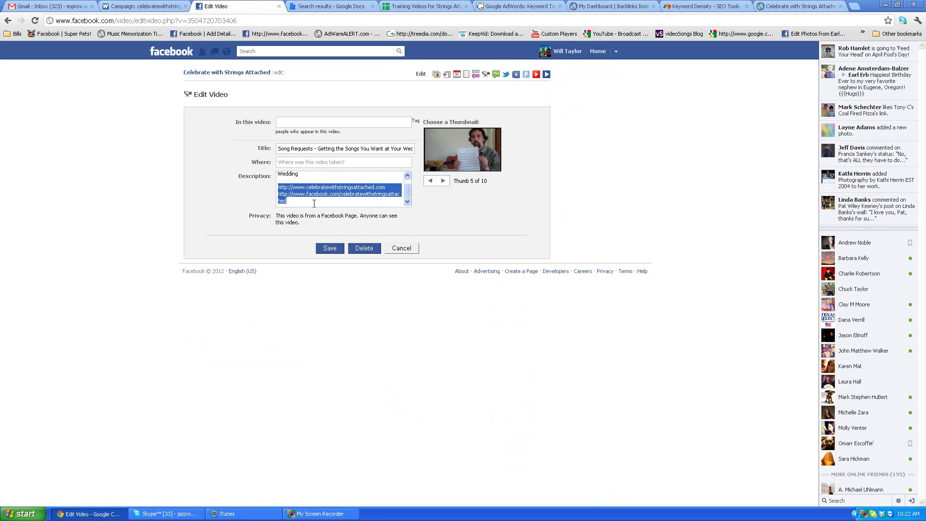
pyautogui.hotkey('ctrl', 'v')
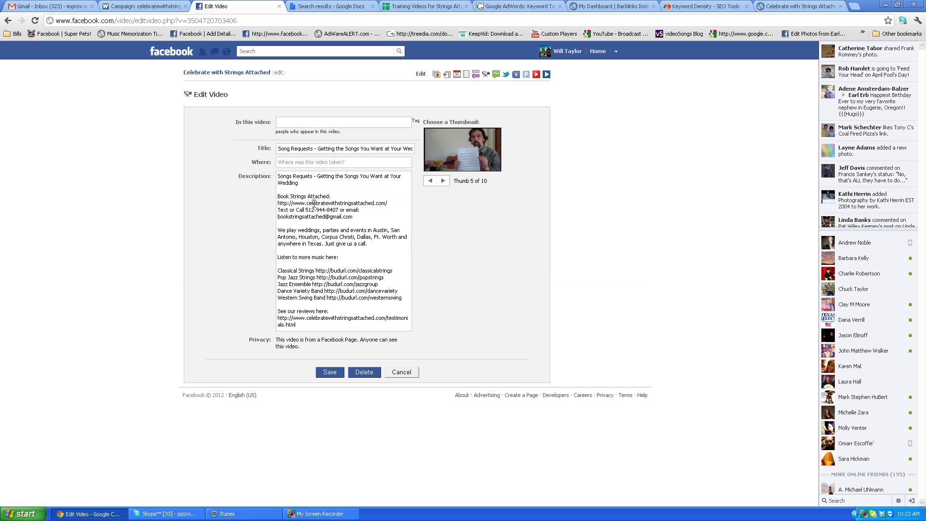
# - Tag the video's location as Celebrate with Strings Attached and save
pyautogui.click(369, 163)
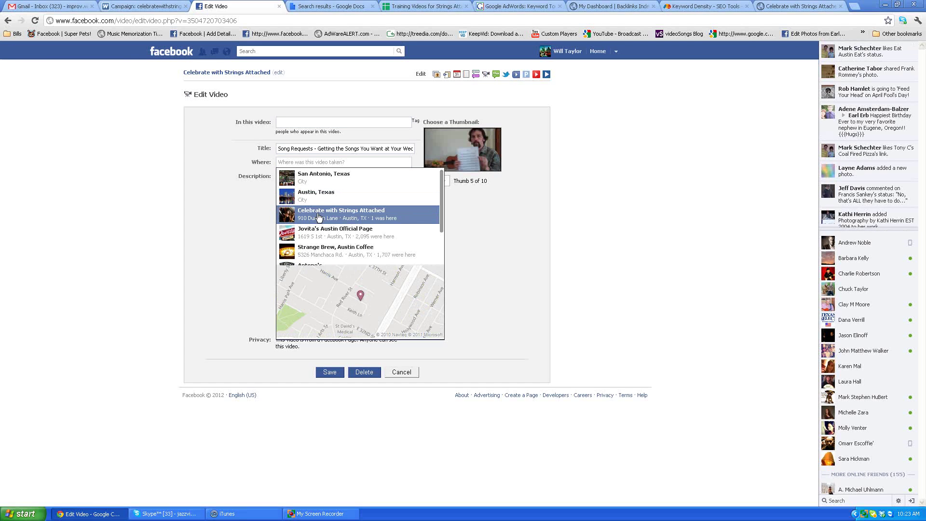
pyautogui.click(312, 214)
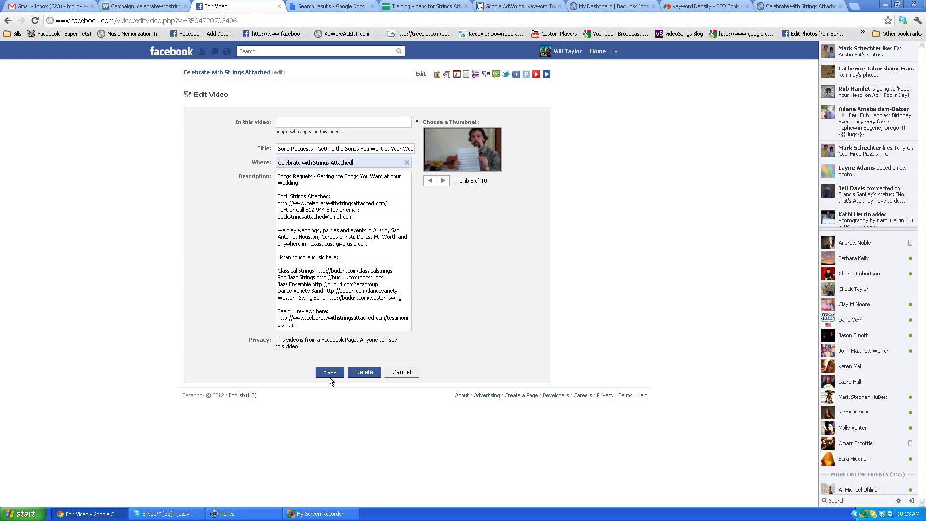
pyautogui.click(329, 376)
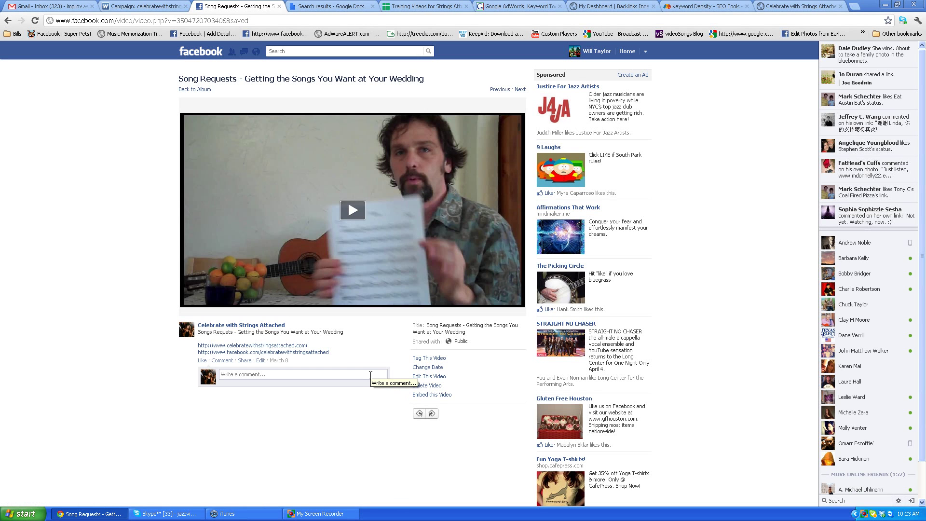
# - Reload the Song Requests video to confirm its booking footer, then advance to the Allan House video
pyautogui.press('F5')
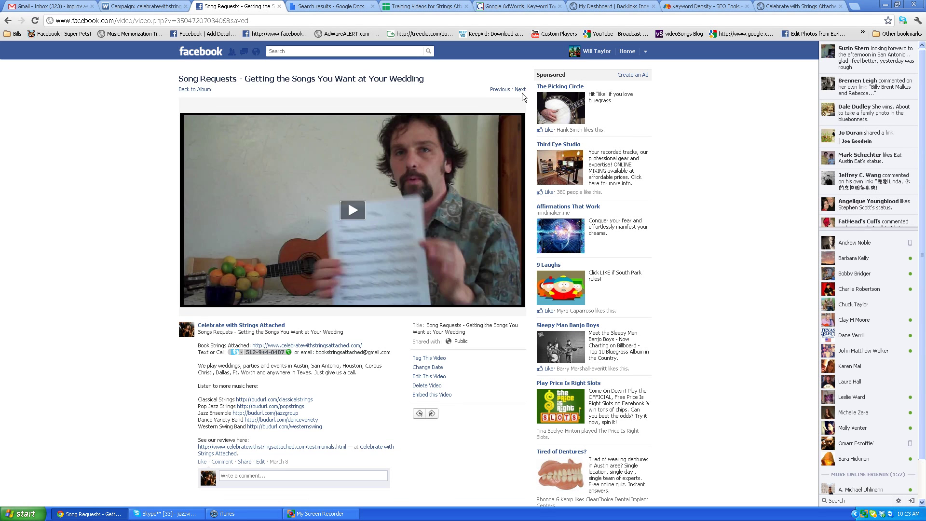
pyautogui.click(520, 90)
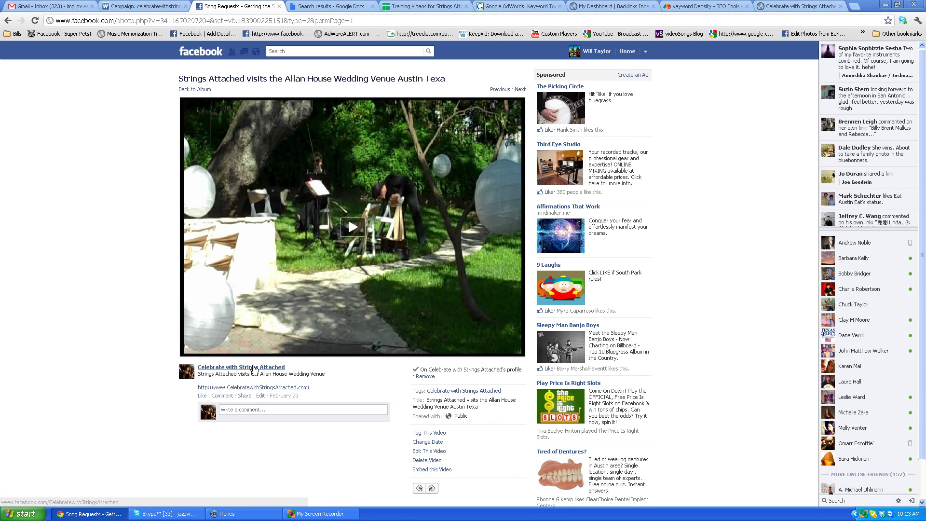
# - Tag the Allan House video's location as The Allan House, using the venue name copied from the caption
pyautogui.tripleClick(202, 375)
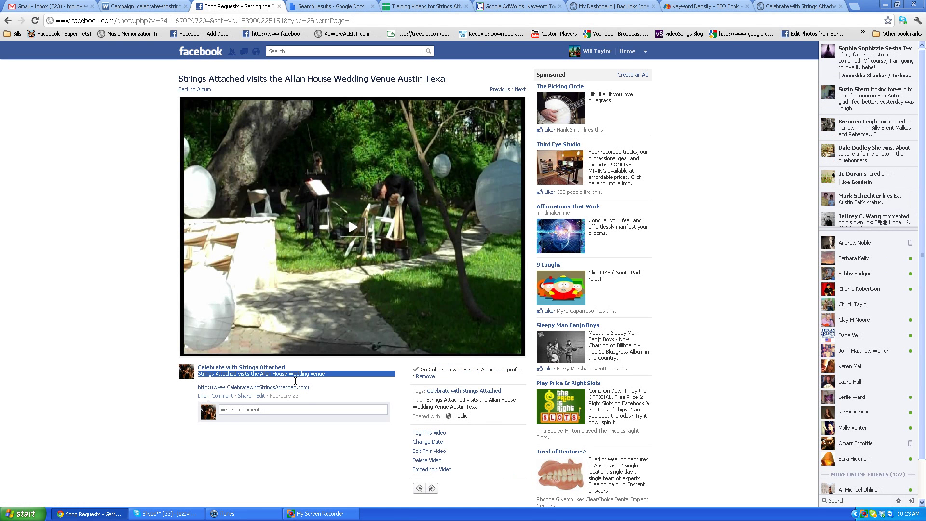
pyautogui.click(260, 396)
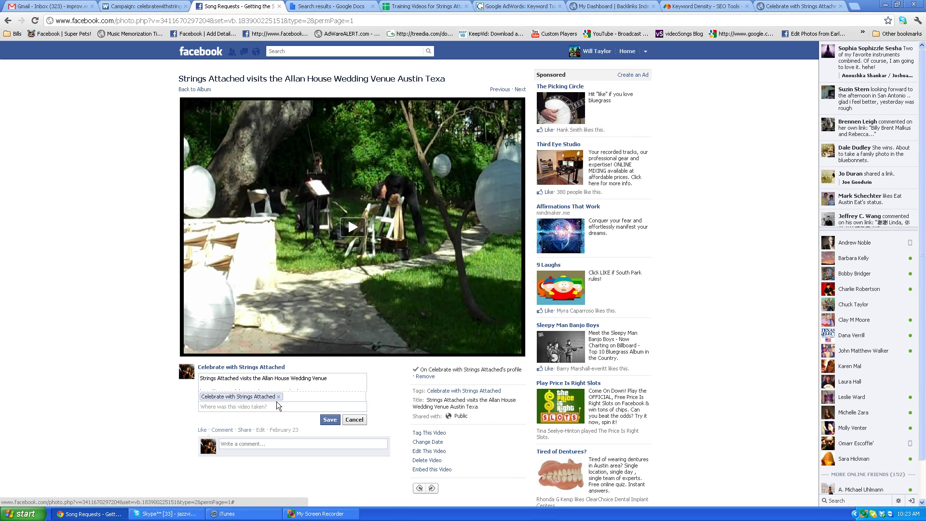
pyautogui.click(273, 407)
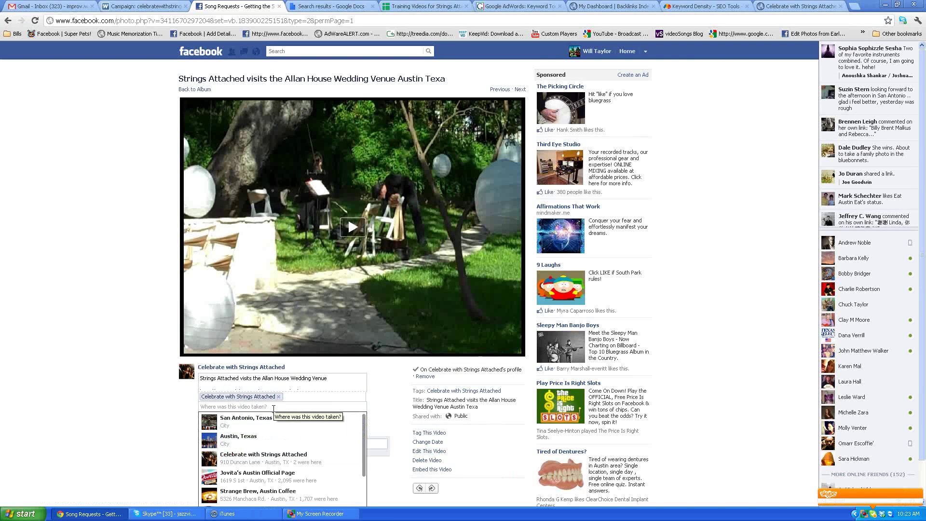
pyautogui.moveTo(262, 378); pyautogui.dragTo(304, 378)
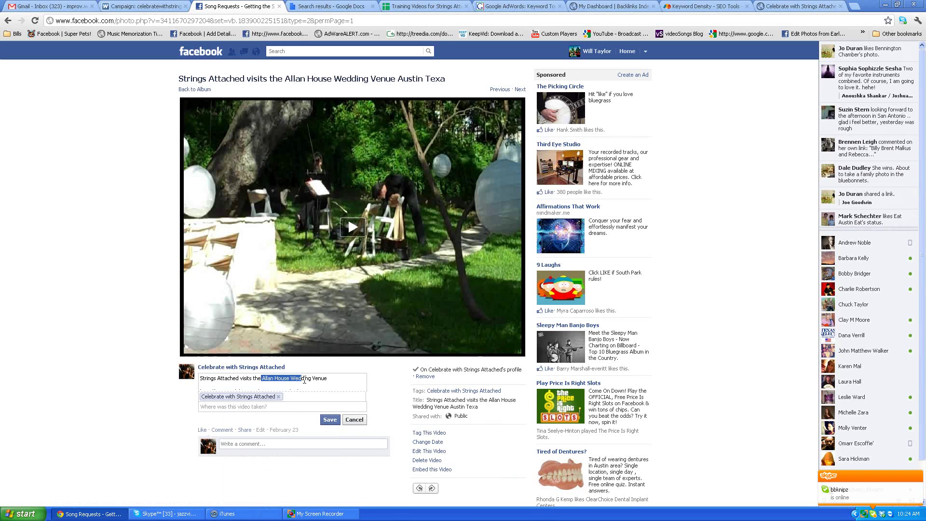
pyautogui.click(284, 408)
pyautogui.write('Allan House')
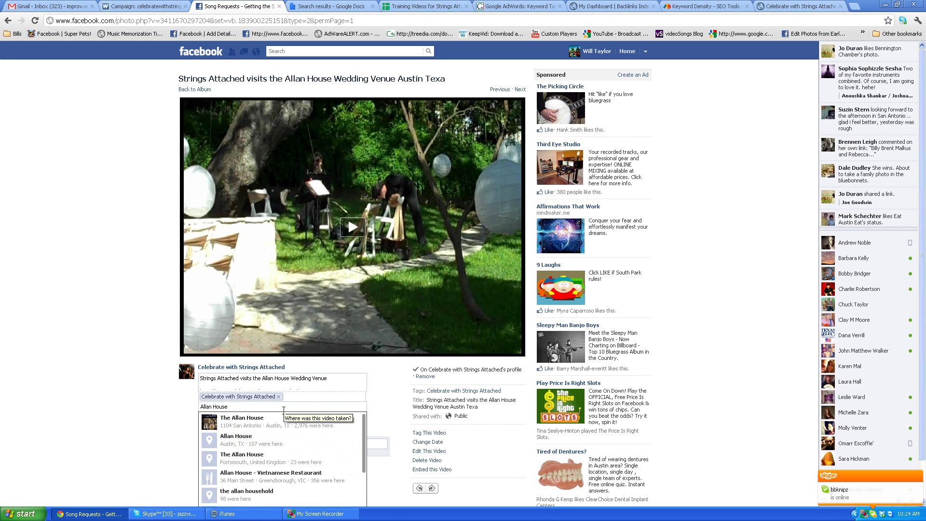
pyautogui.click(244, 426)
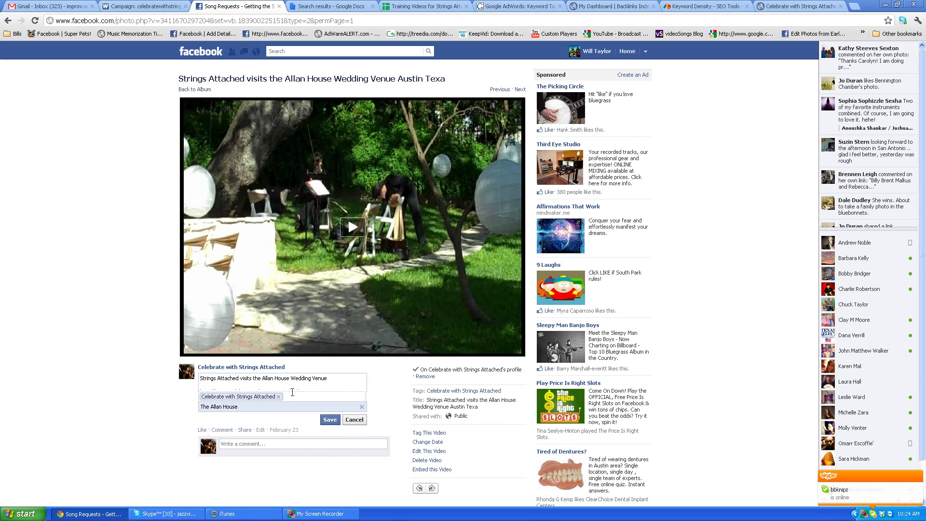
# - Replace the blank line and website link with the booking and contact footer, save, and switch to My Screen Recorder
pyautogui.click(338, 379)
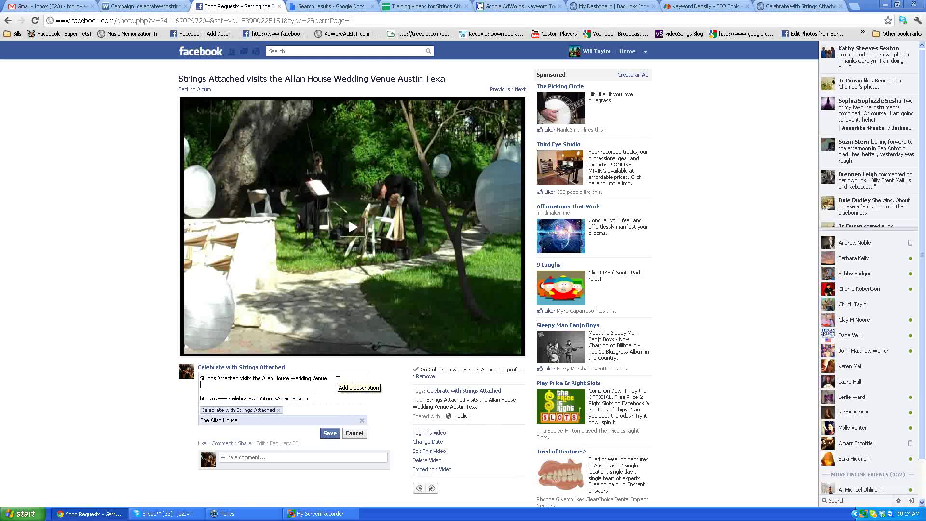
pyautogui.moveTo(214, 395); pyautogui.dragTo(363, 418)
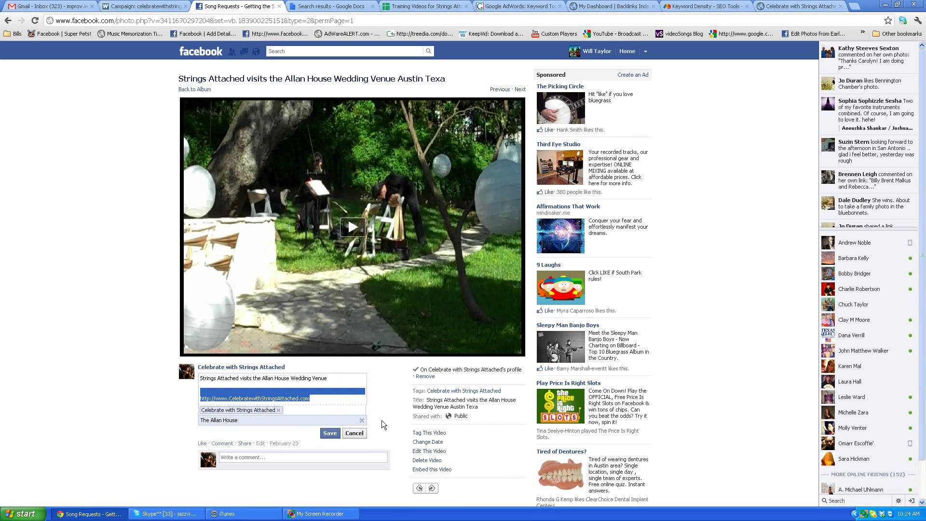
pyautogui.press('BackSpace')
pyautogui.hotkey('ctrl', 'v')
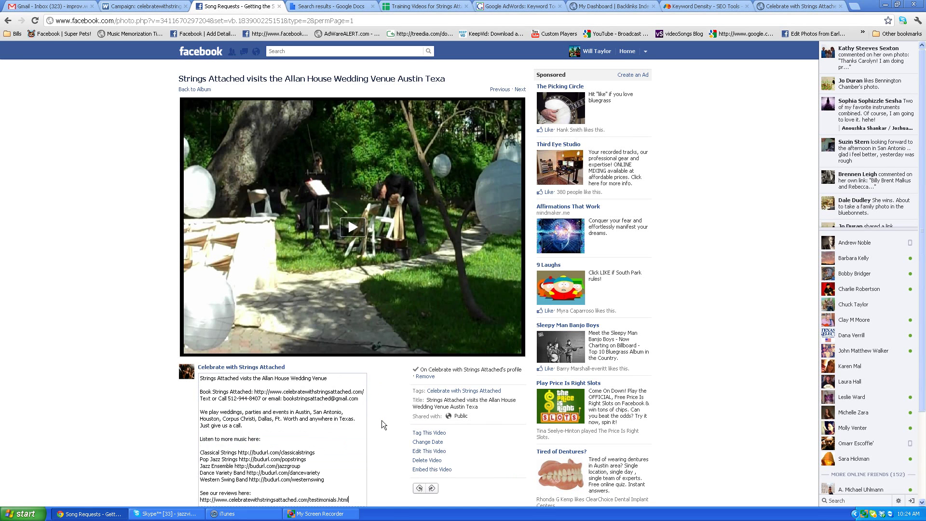
pyautogui.scroll(-2, 381, 421)
pyautogui.click(330, 425)
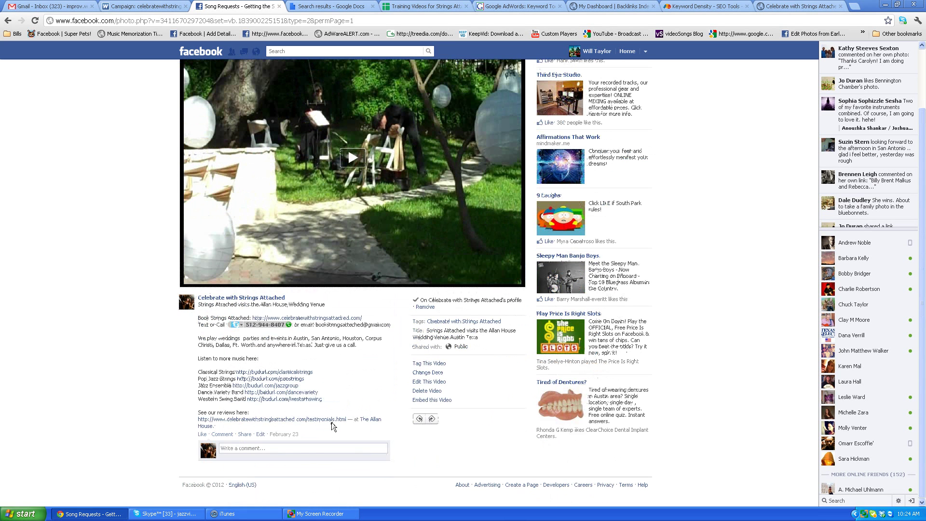
pyautogui.scroll(2, 332, 422)
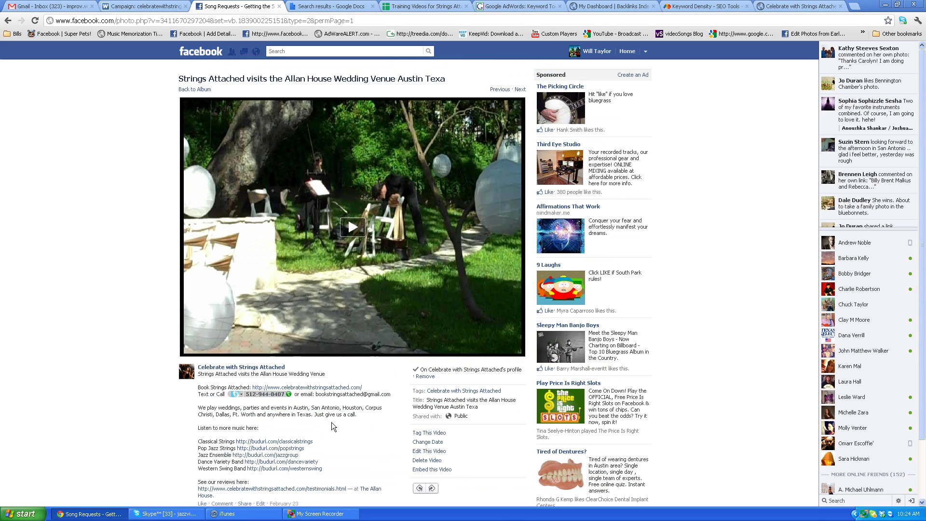
pyautogui.click(320, 514)
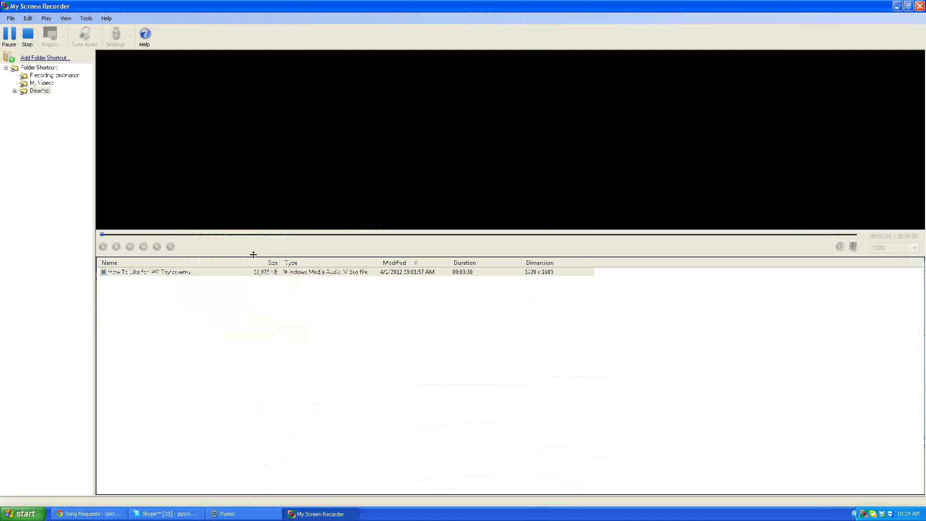